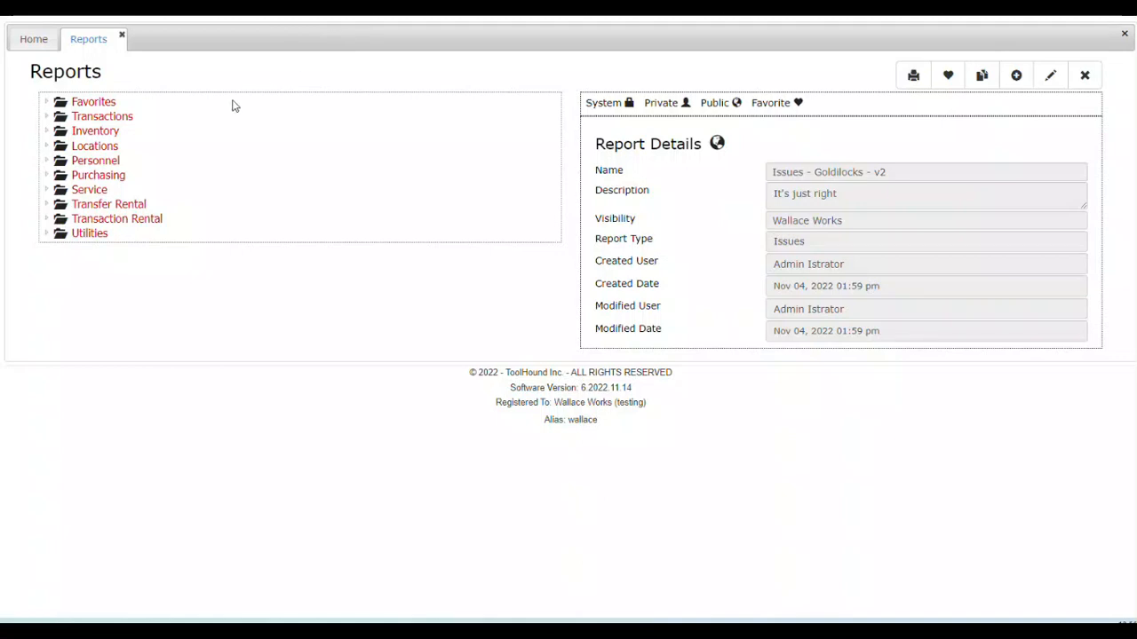
Step: Open the Issues - Goldilocks - v2 report from the Transactions reports and filter its Stocking Point to Main
click(124, 122)
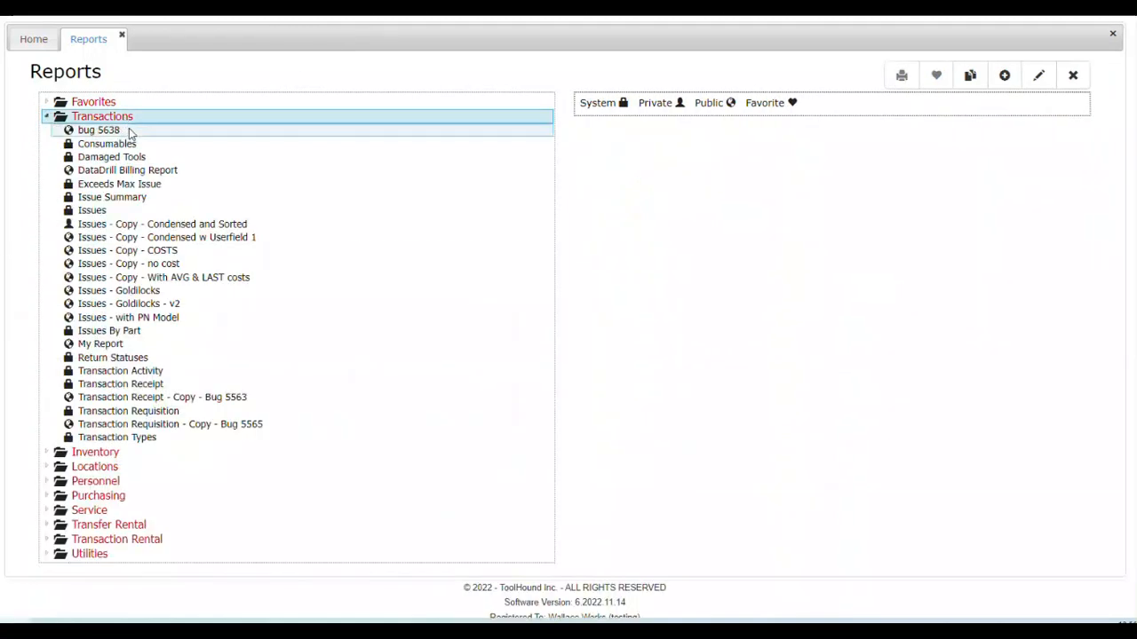
double_click(144, 306)
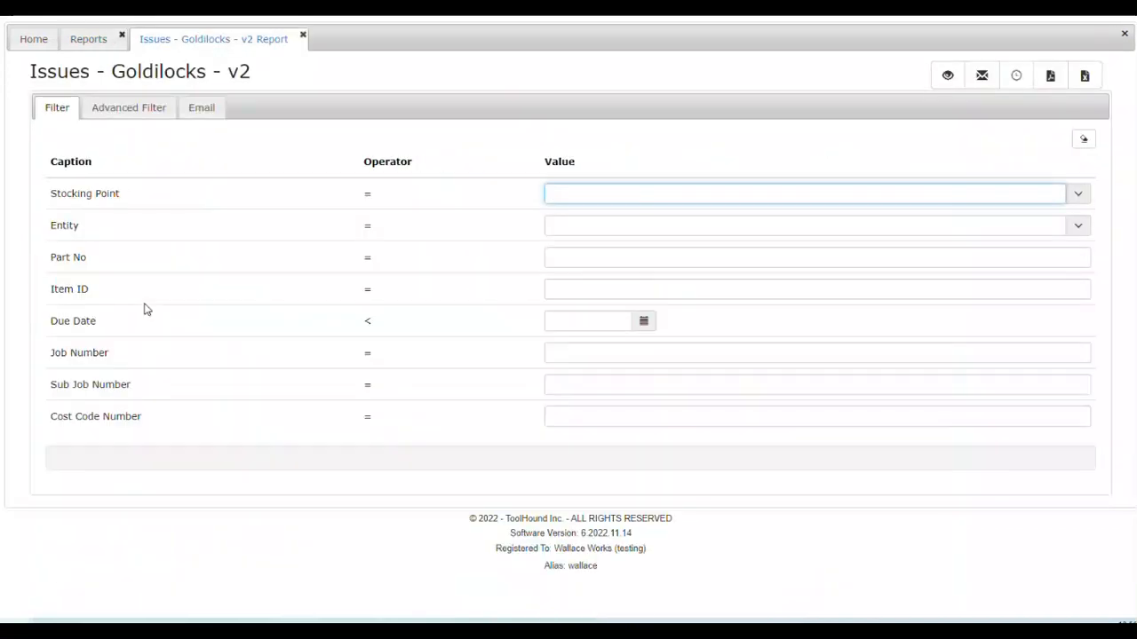
click(1078, 194)
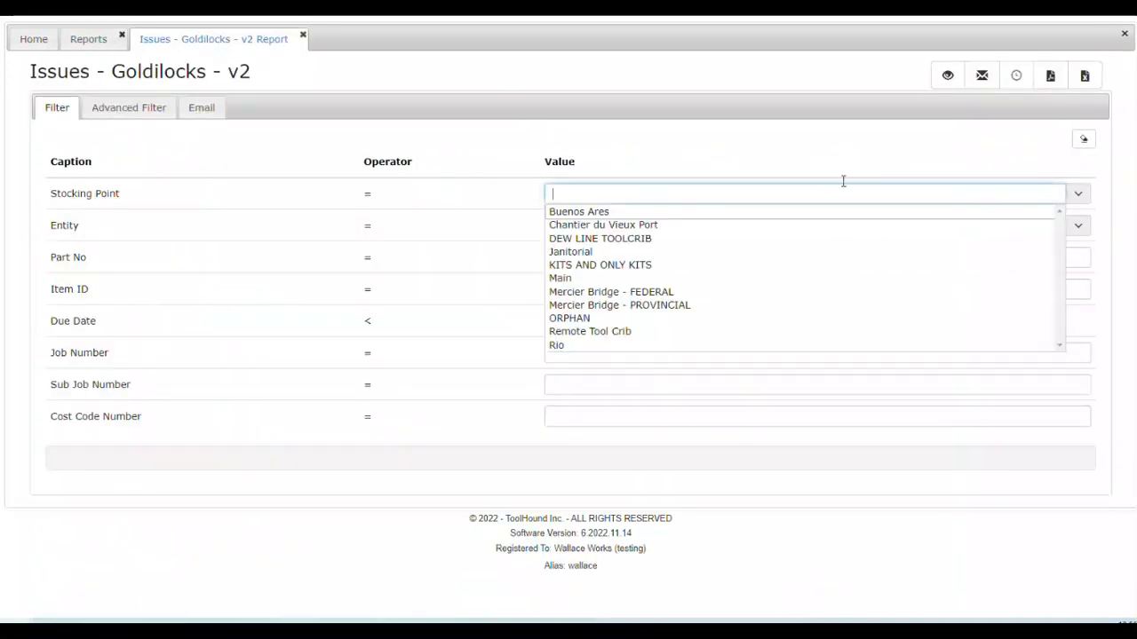
click(598, 279)
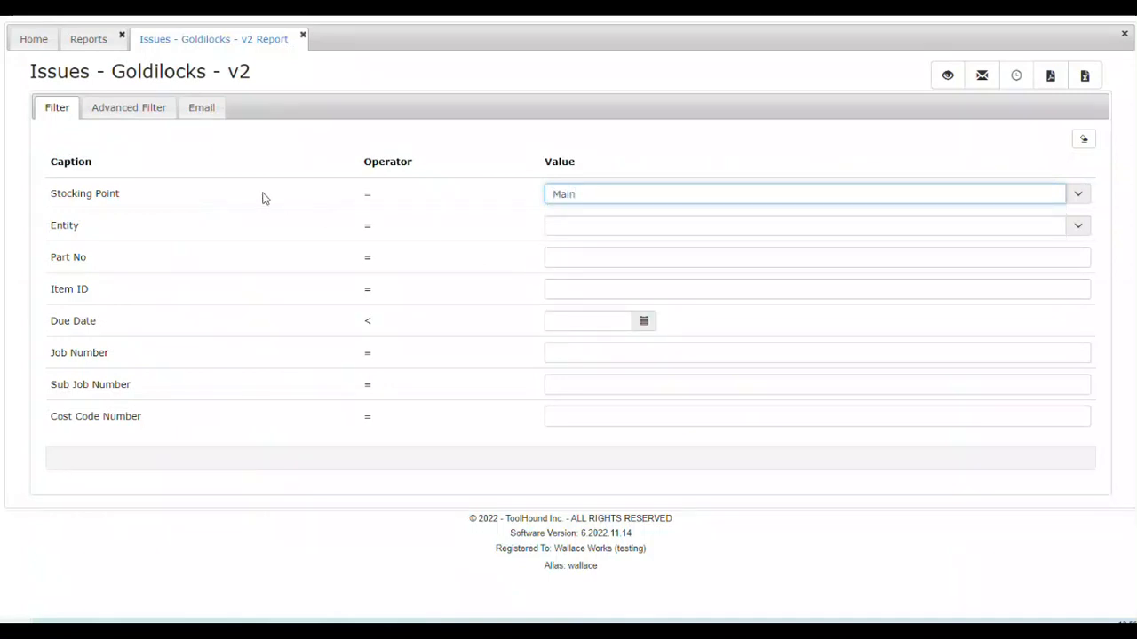
Step: Apply the saved advanced filter REPAIRS to the report
click(133, 113)
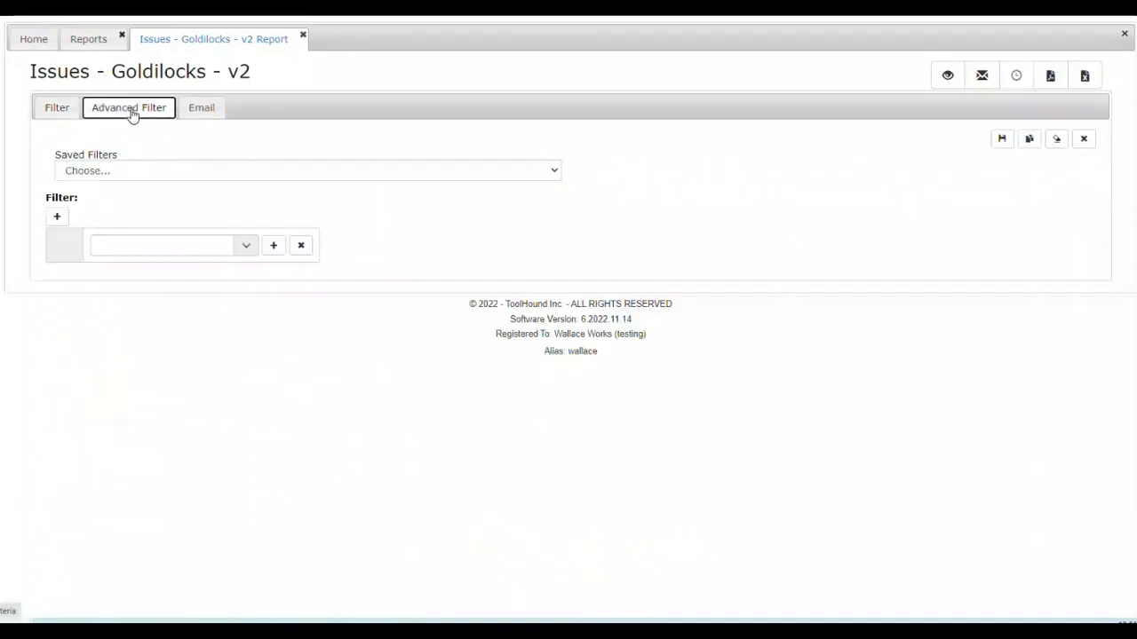
click(555, 173)
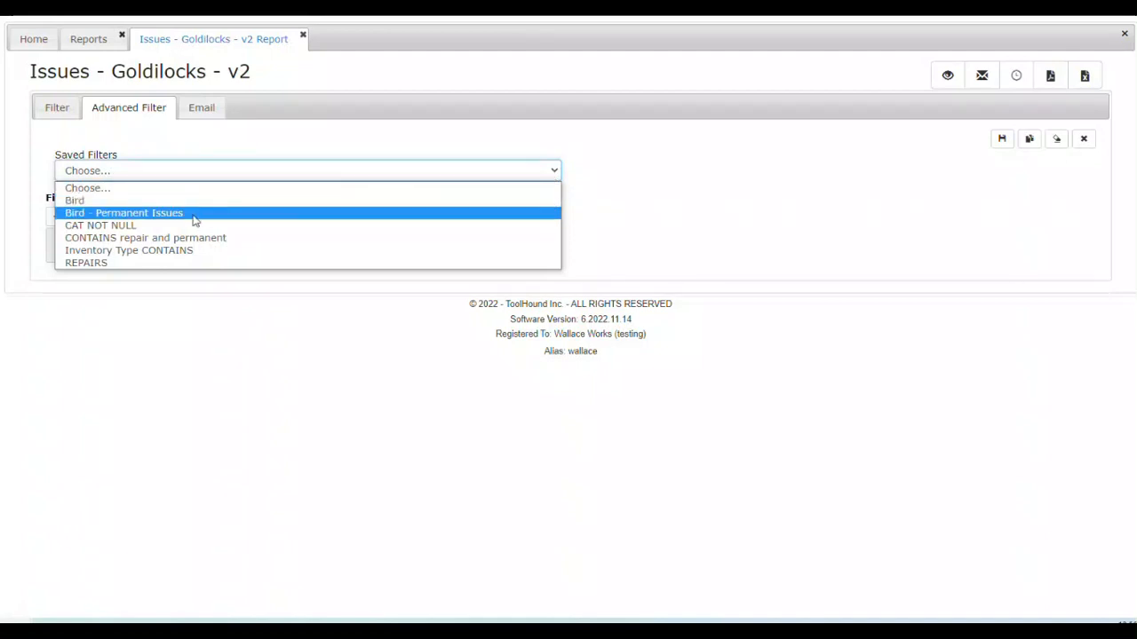
click(125, 264)
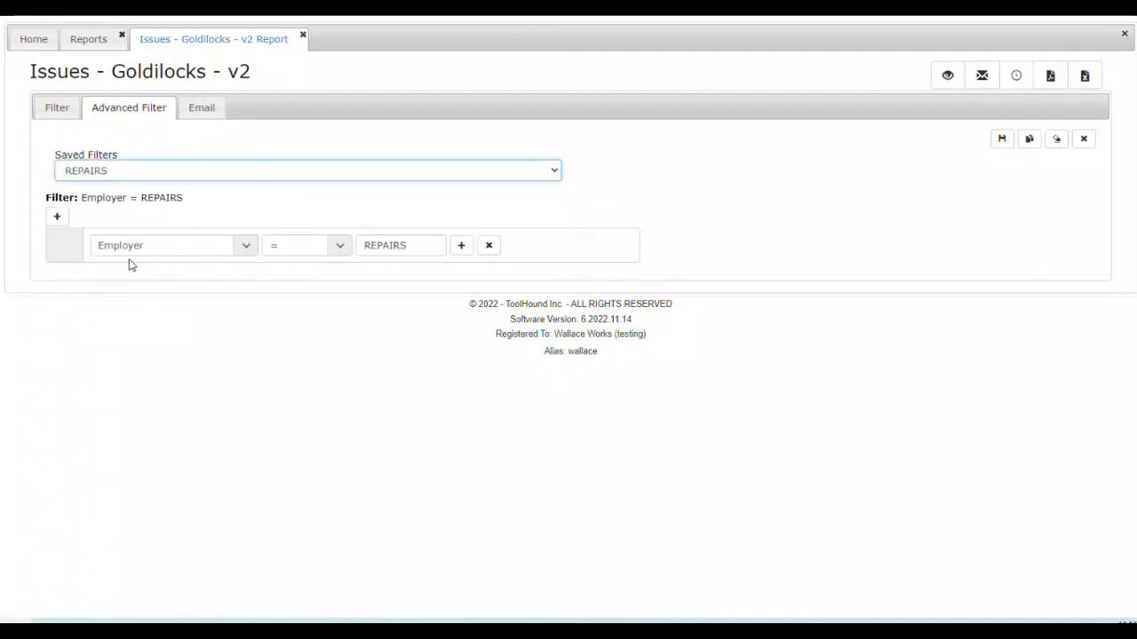
Step: Enter "Outstanding Repairs" as the notes for the report's email
click(210, 109)
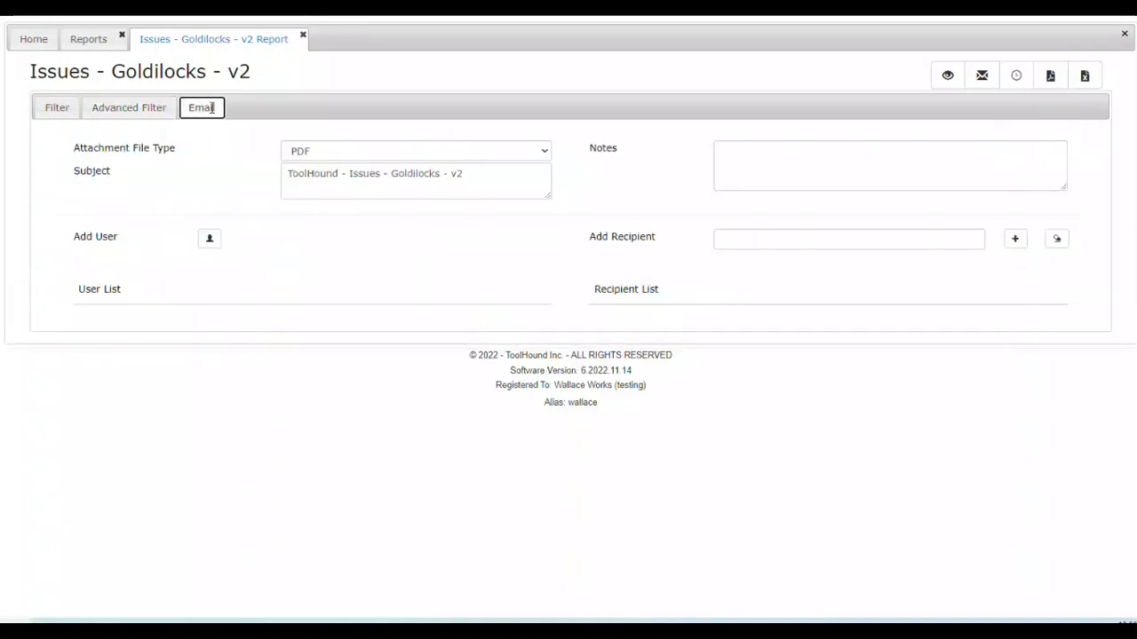
click(786, 175)
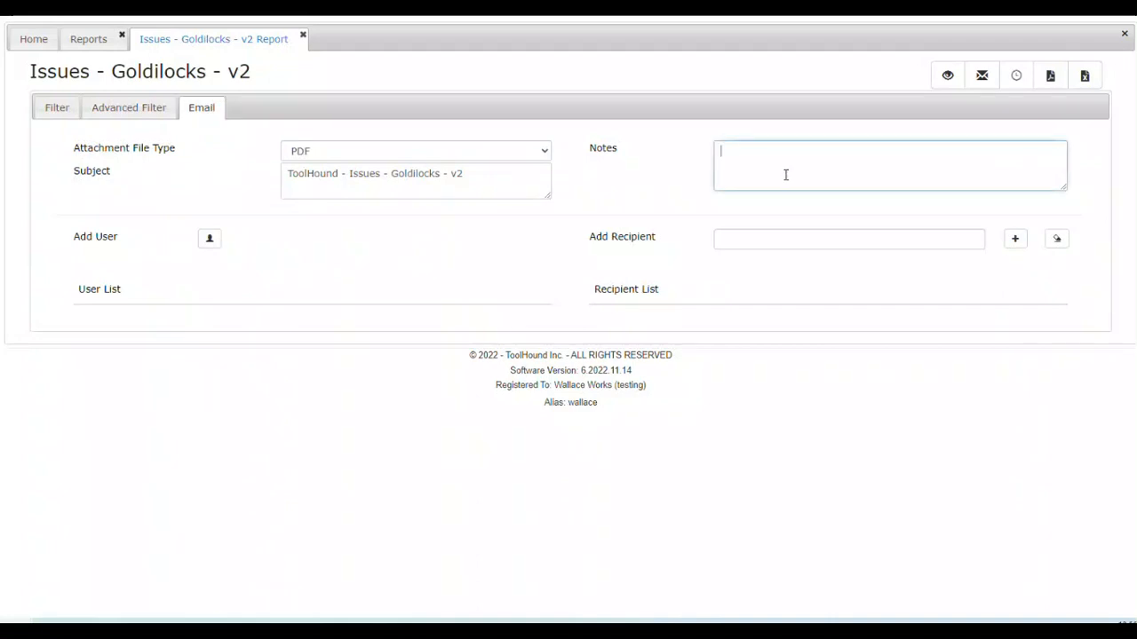
text(Outstanding Repairs)
Step: Add the service login to the report email's user list
click(209, 239)
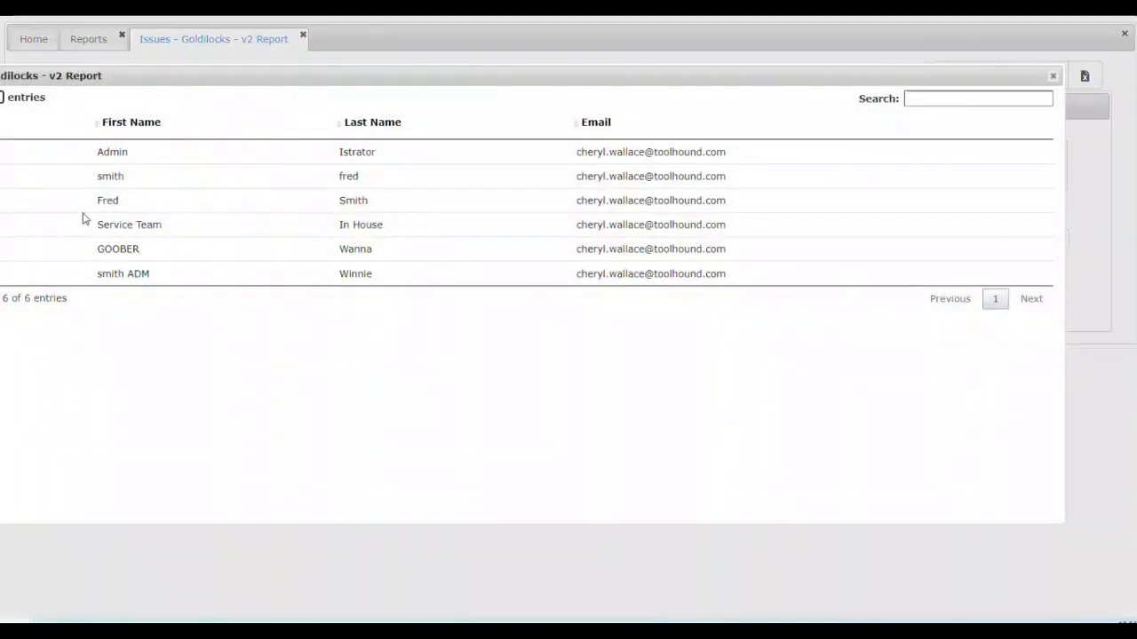
drag(256, 75, 353, 87)
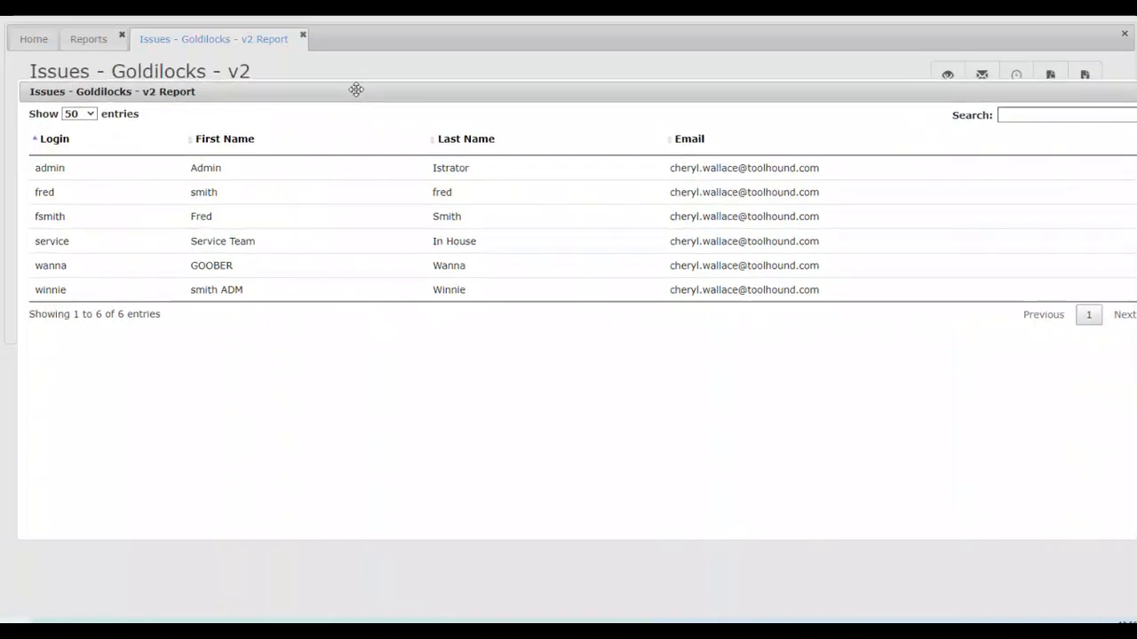
click(58, 248)
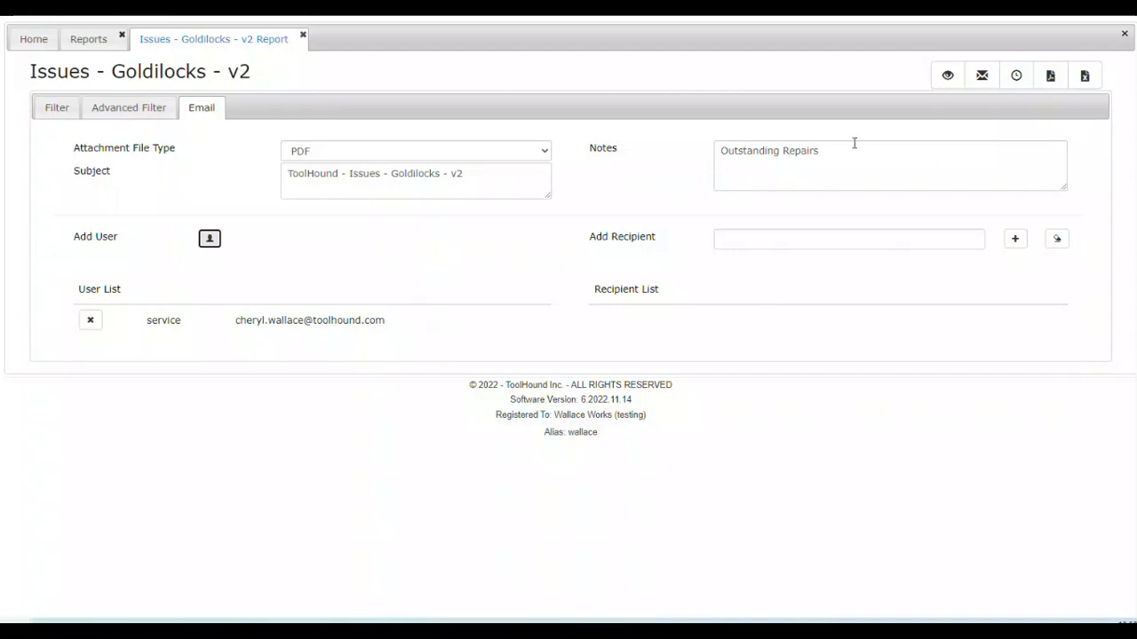
Step: Start a schedule for the report with weekly recurrence, every 1 week on Friday
click(1022, 90)
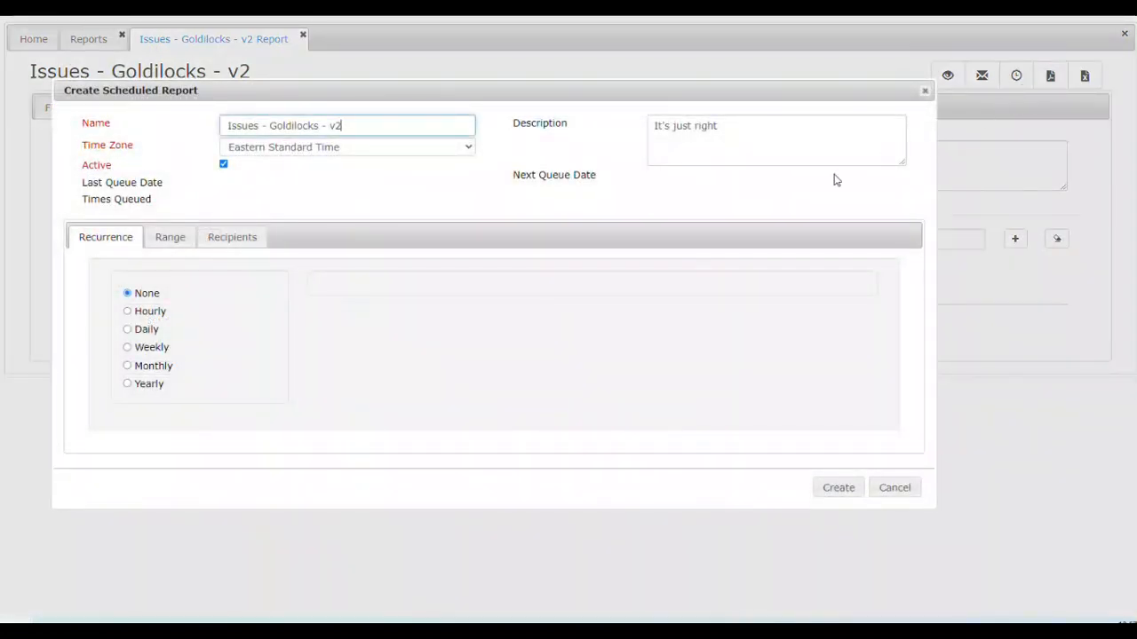
click(129, 348)
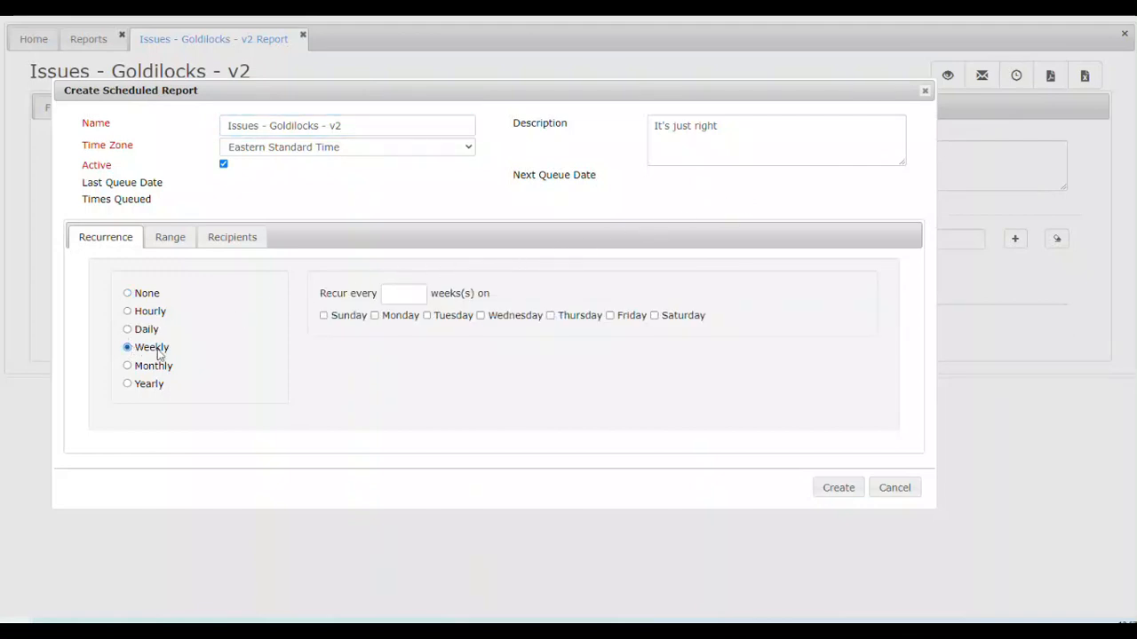
click(394, 293)
click(610, 318)
Step: Set the schedule to start Dec 02, 2022 at 04:30 PM and create the scheduled report
click(170, 238)
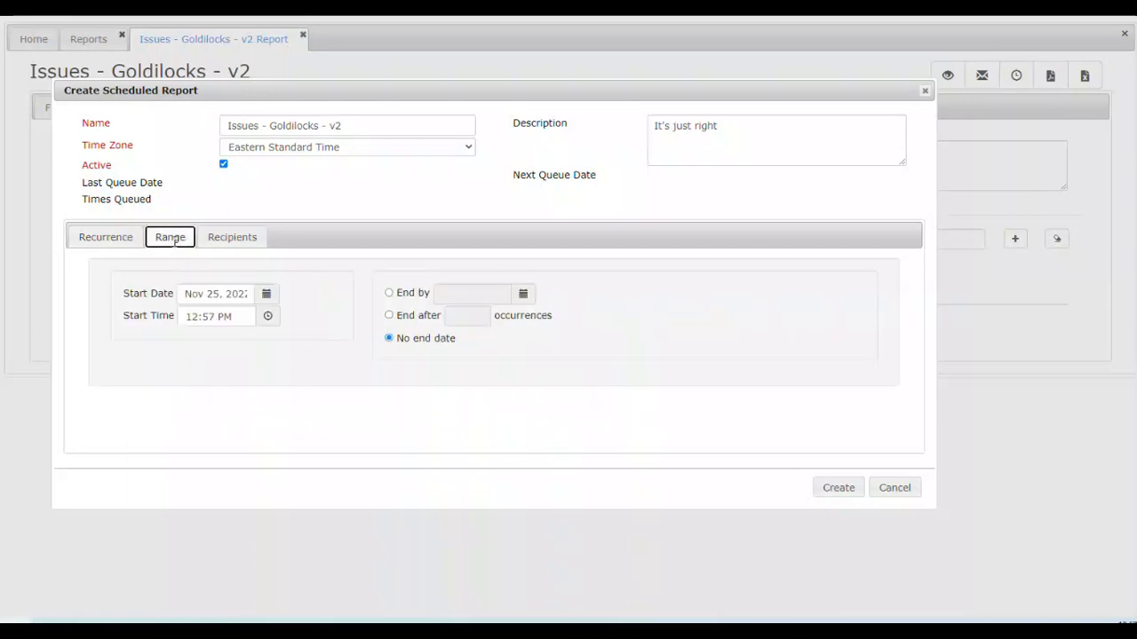
click(266, 293)
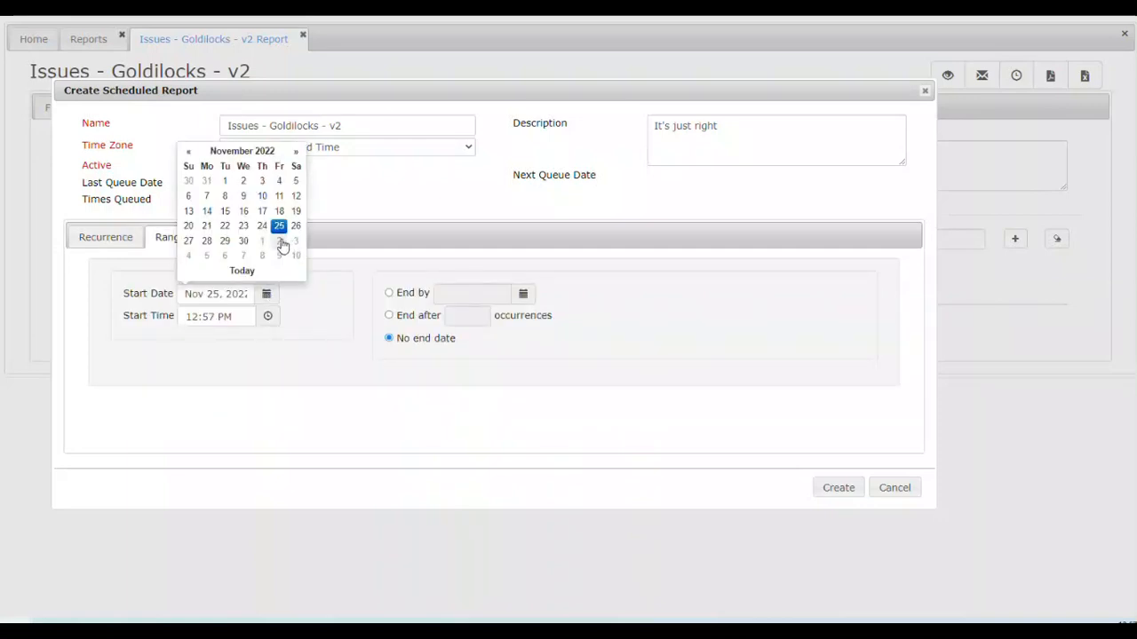
click(280, 241)
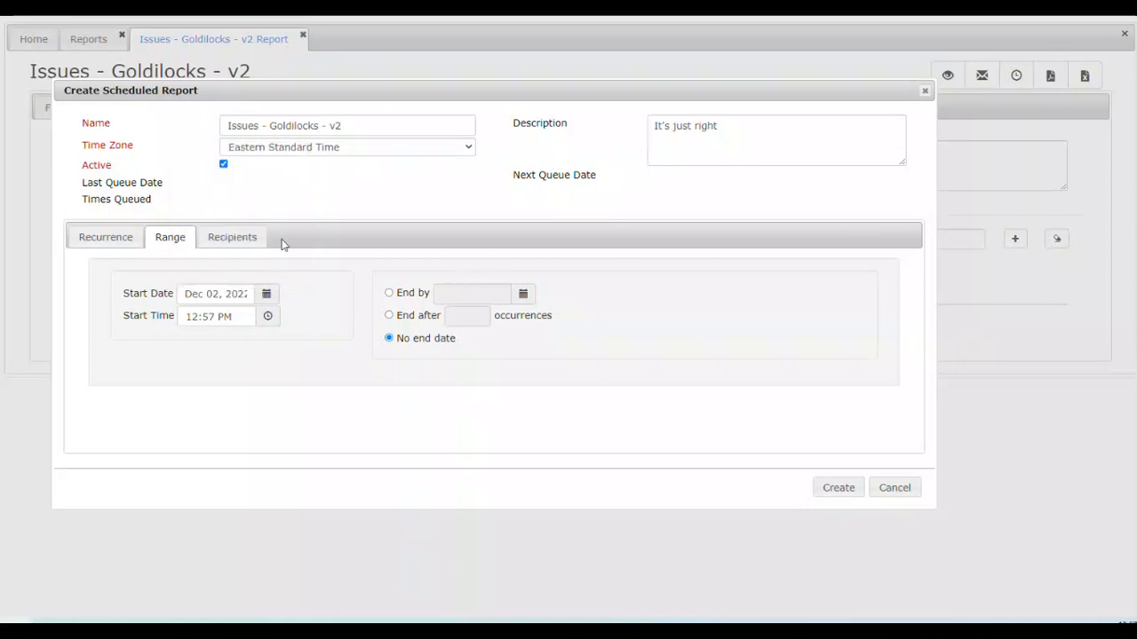
click(271, 320)
scroll(229, 435, down, 5)
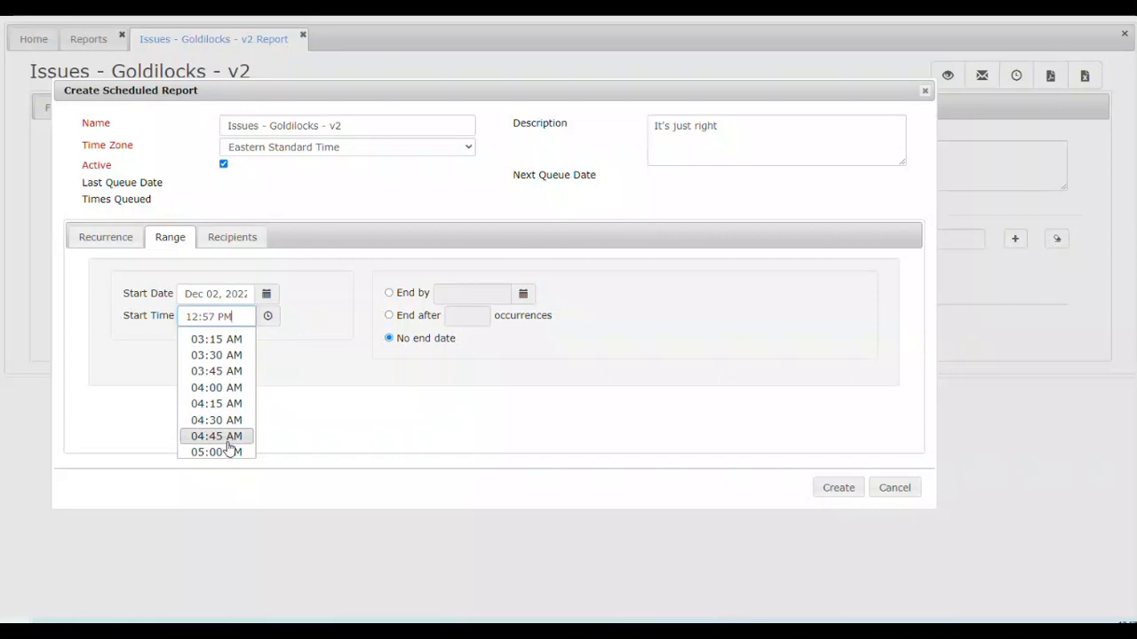
scroll(229, 448, down, 15)
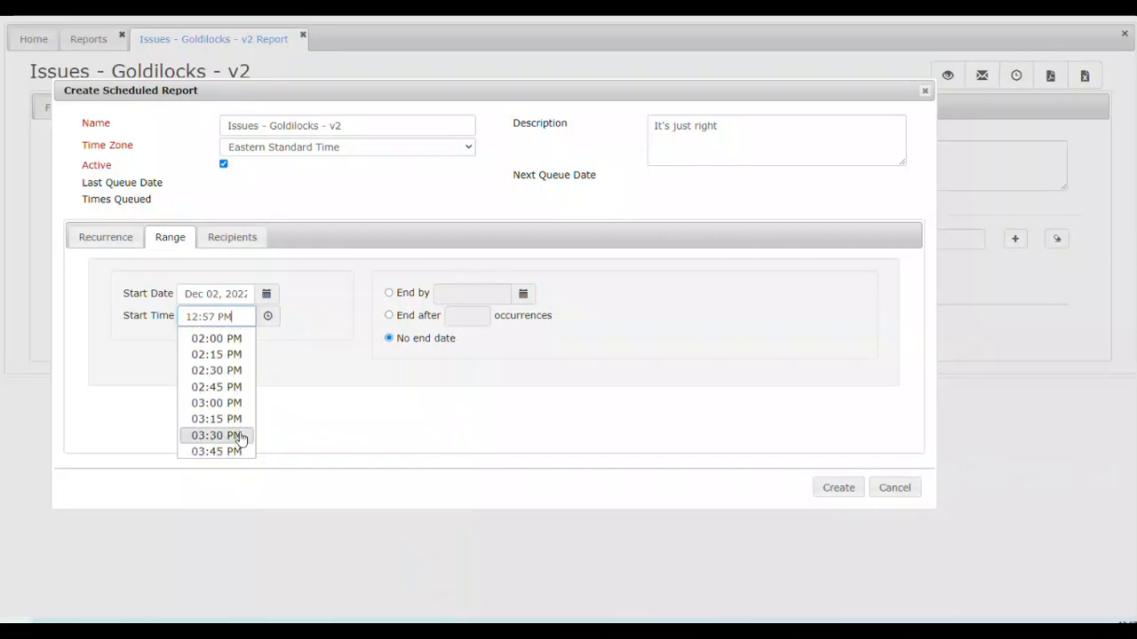
scroll(240, 438, down, 3)
click(234, 365)
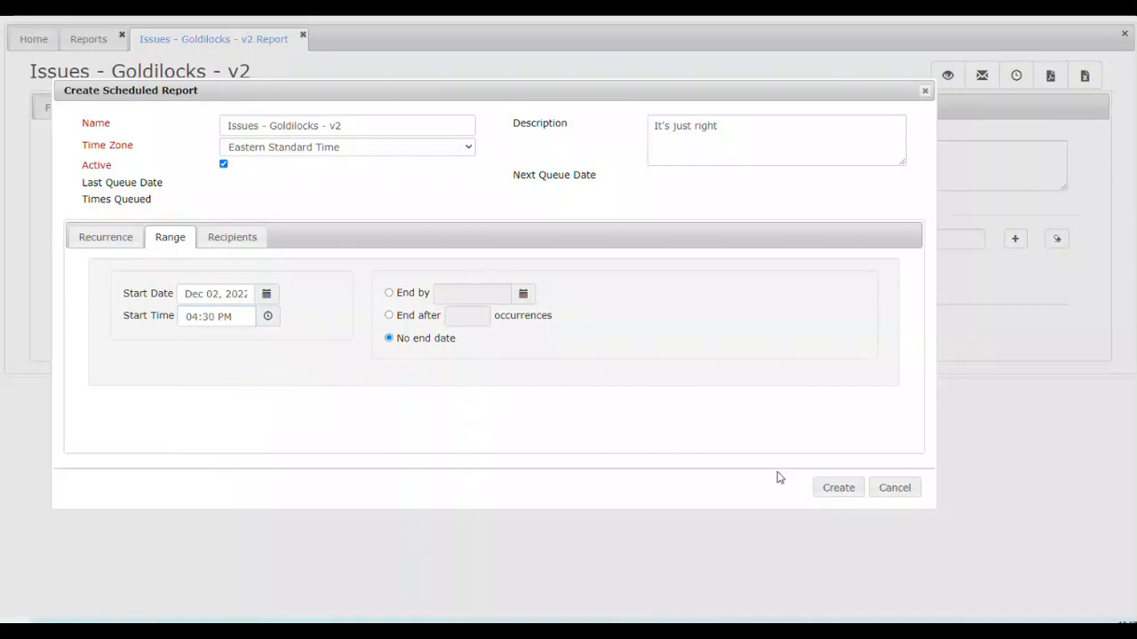
click(837, 491)
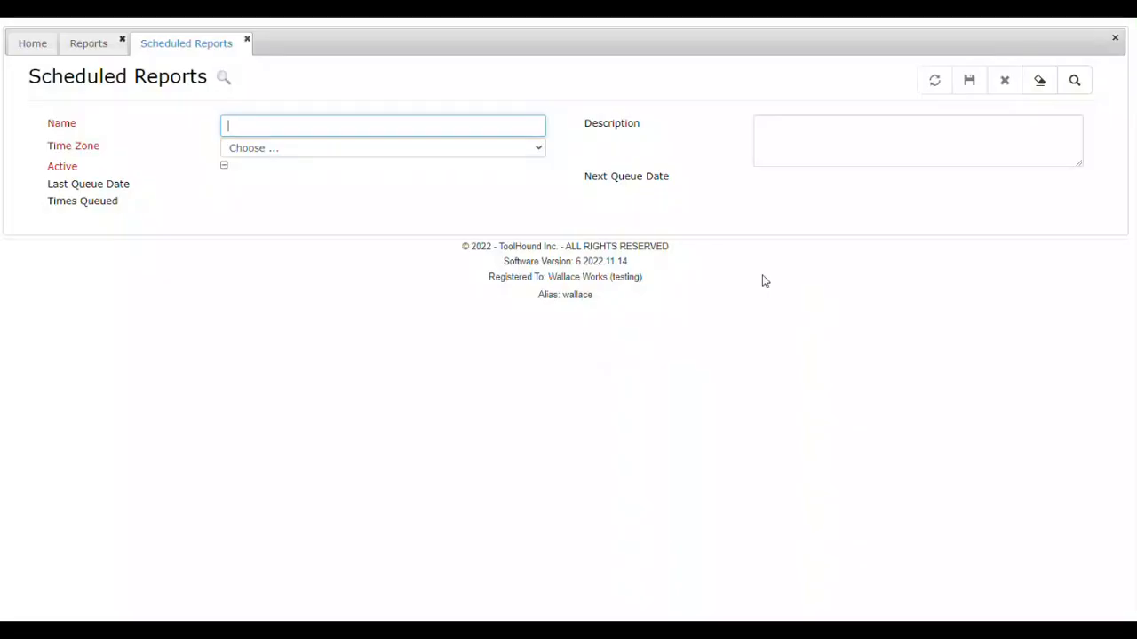
Step: Search the scheduled reports and open the Issues - Goldilocks - v2 entry with next queue date Nov 25, 2022 01:02 pm
click(1075, 89)
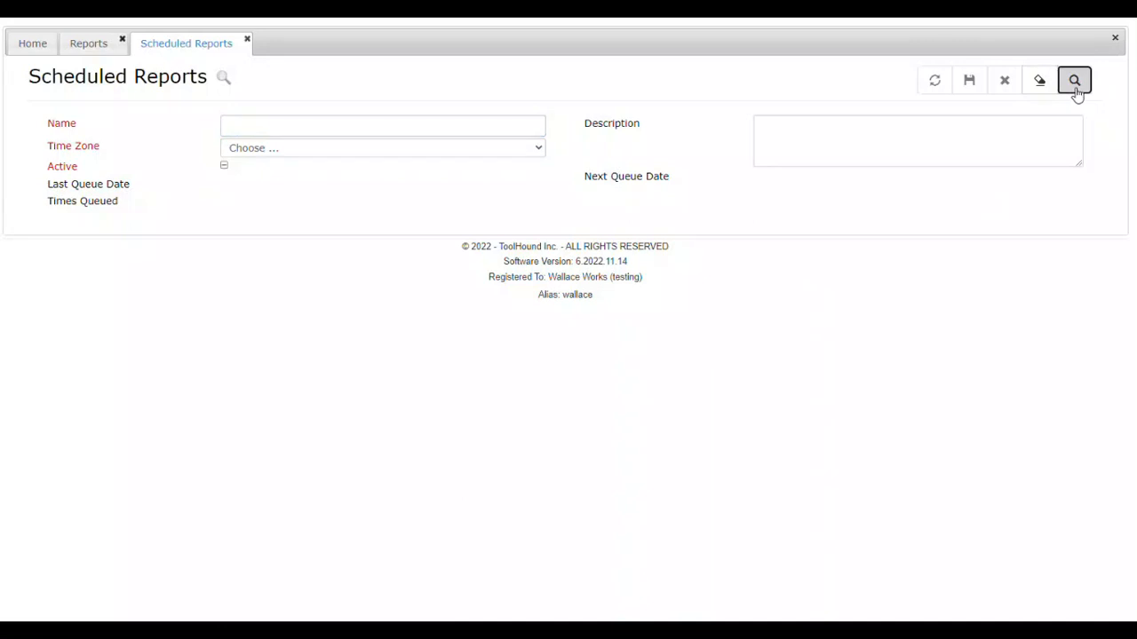
click(1075, 89)
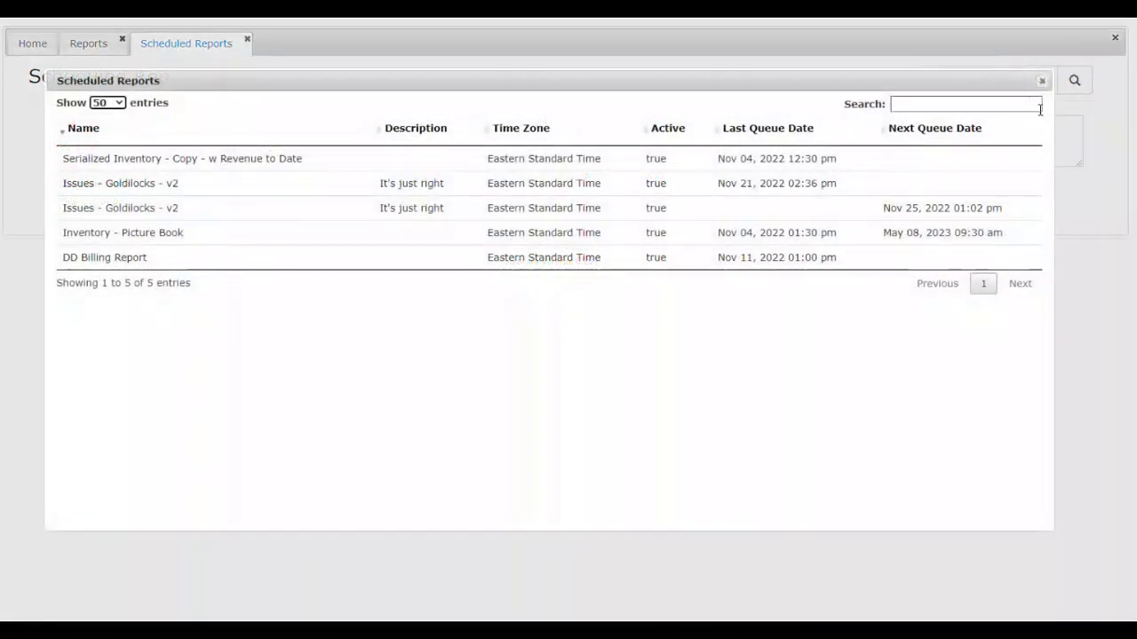
click(157, 215)
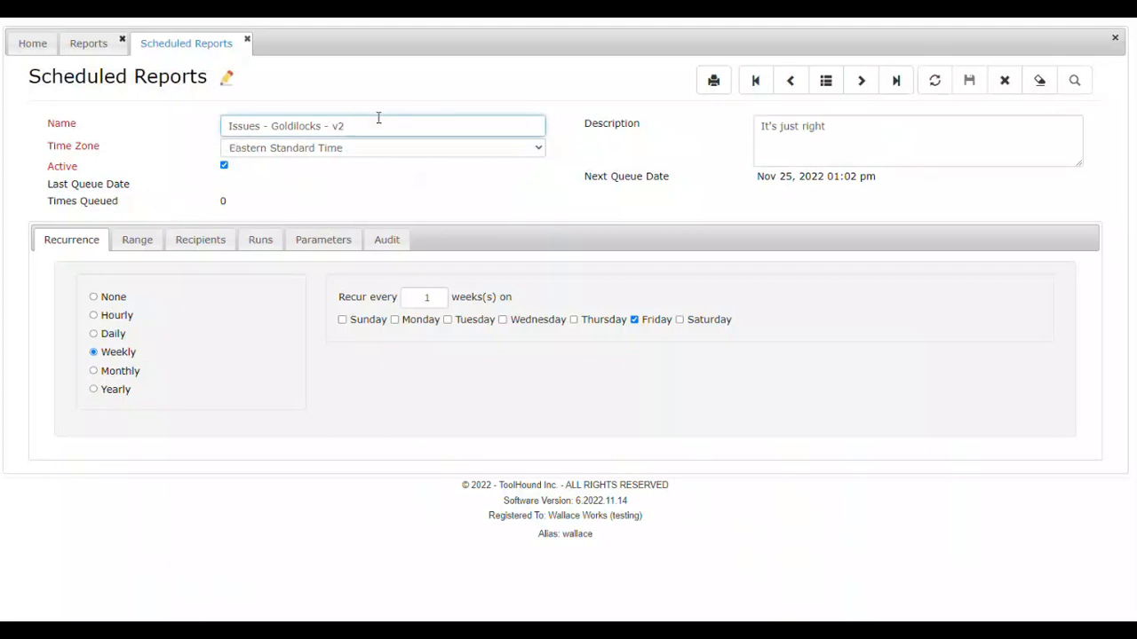
Step: Rename the scheduled report as "Outstanding Repairs"
drag(379, 118, 49, 149)
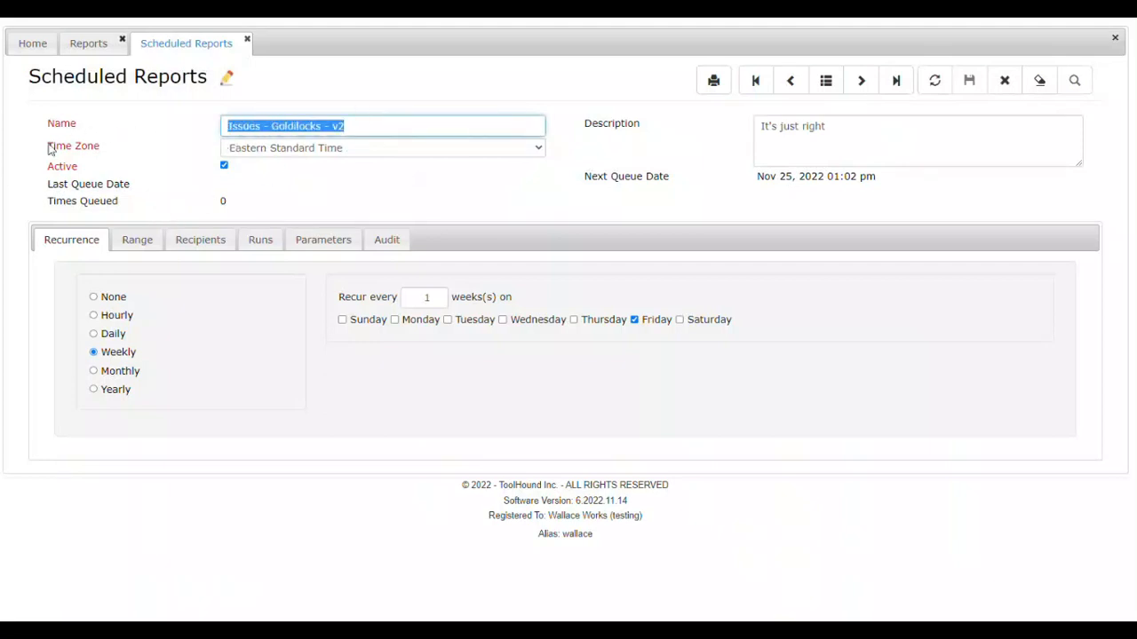
text(Outstand)
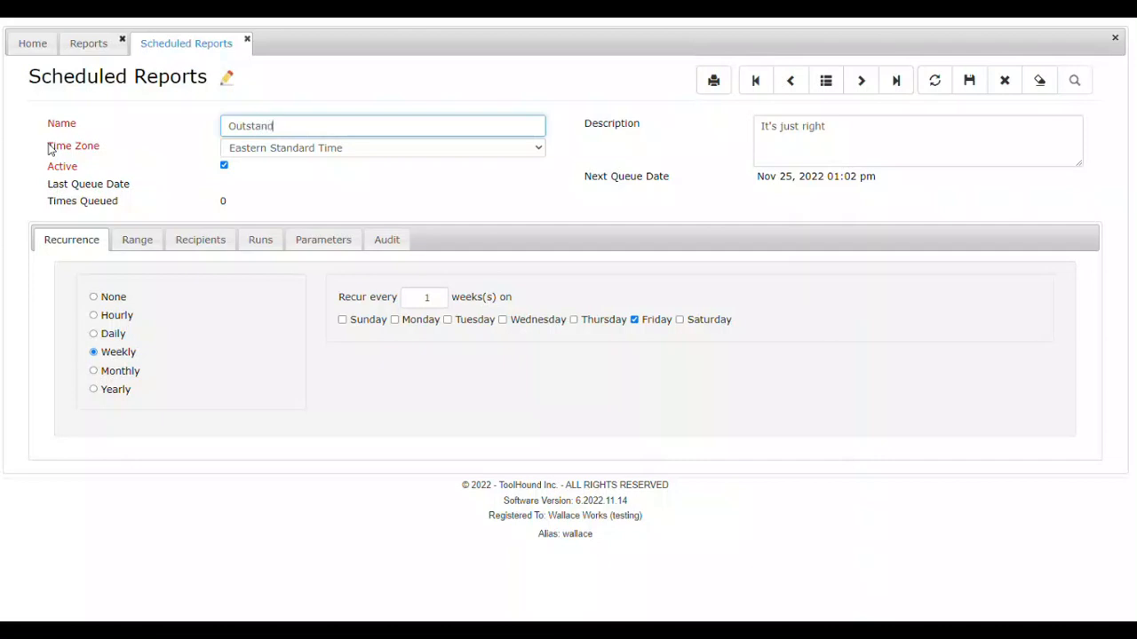
text(ing Repairs)
Step: Replace the scheduled report's description with "Issues report of outstanding repairs"
click(863, 130)
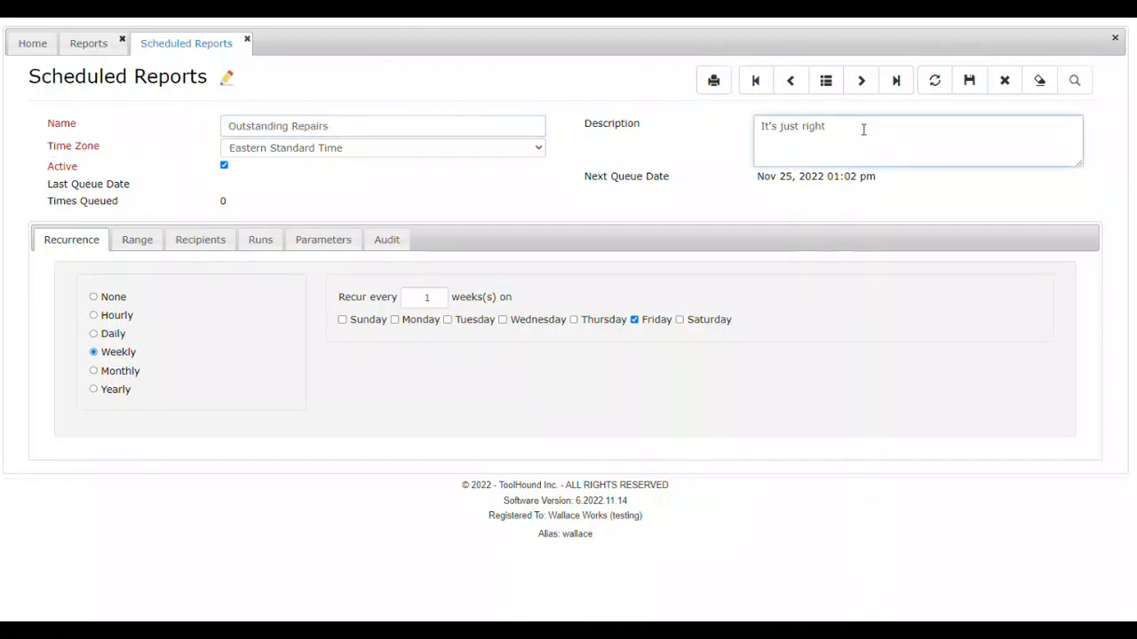
key(ctrl+a)
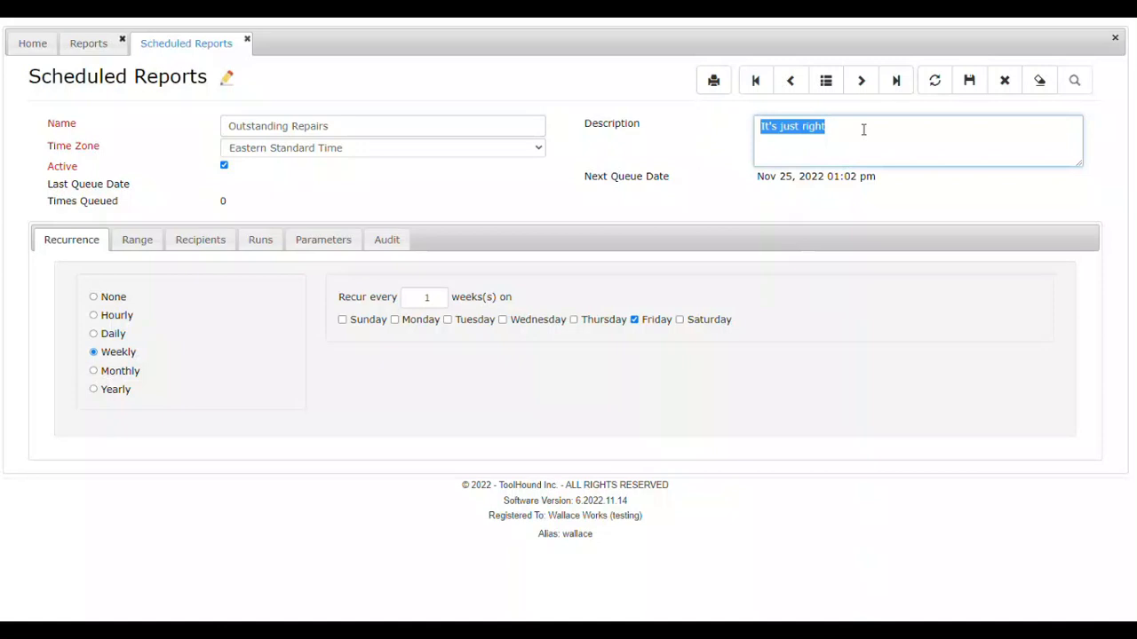
text(Issues report)
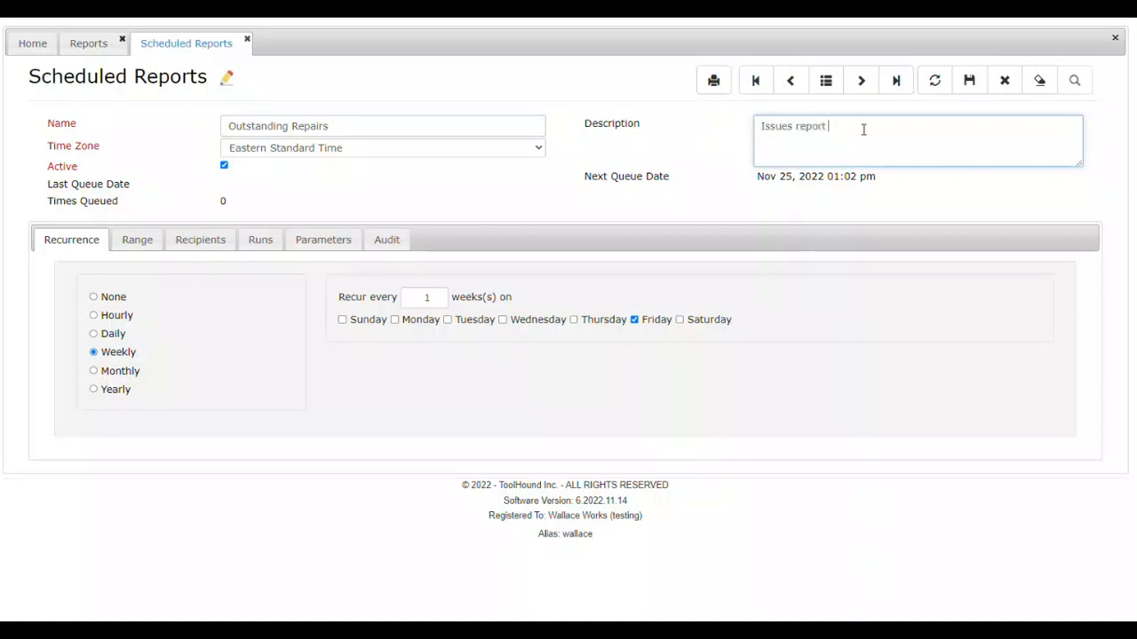
text( of outstanding repairs)
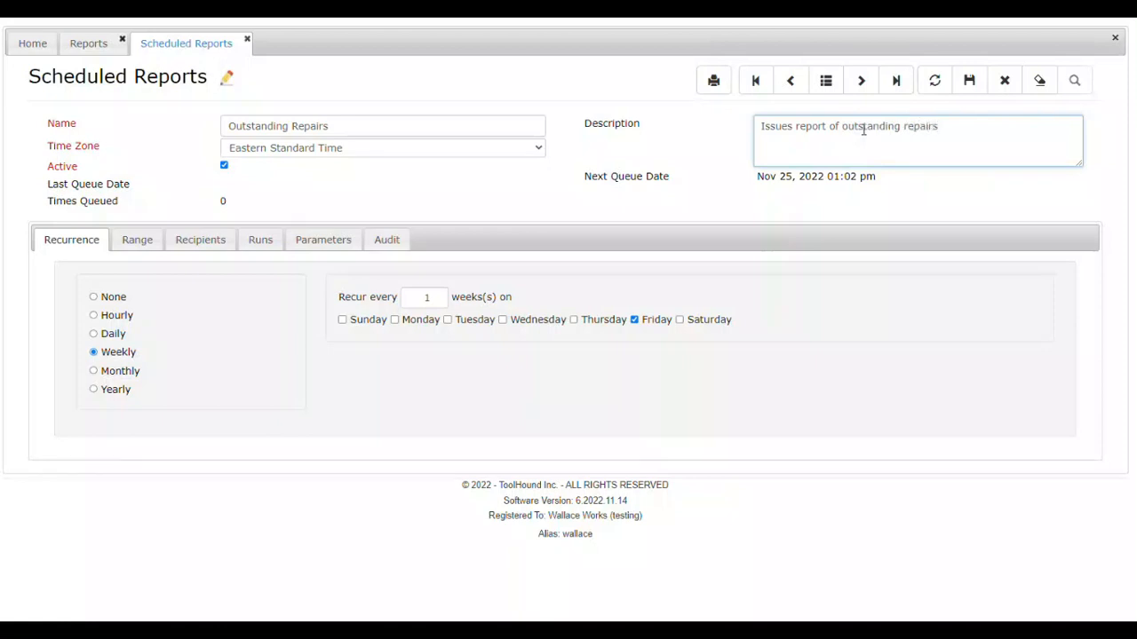
Step: Change the scheduled report's email subject to "ToolHound - Outstanding Repairs" in its recipient settings
click(132, 247)
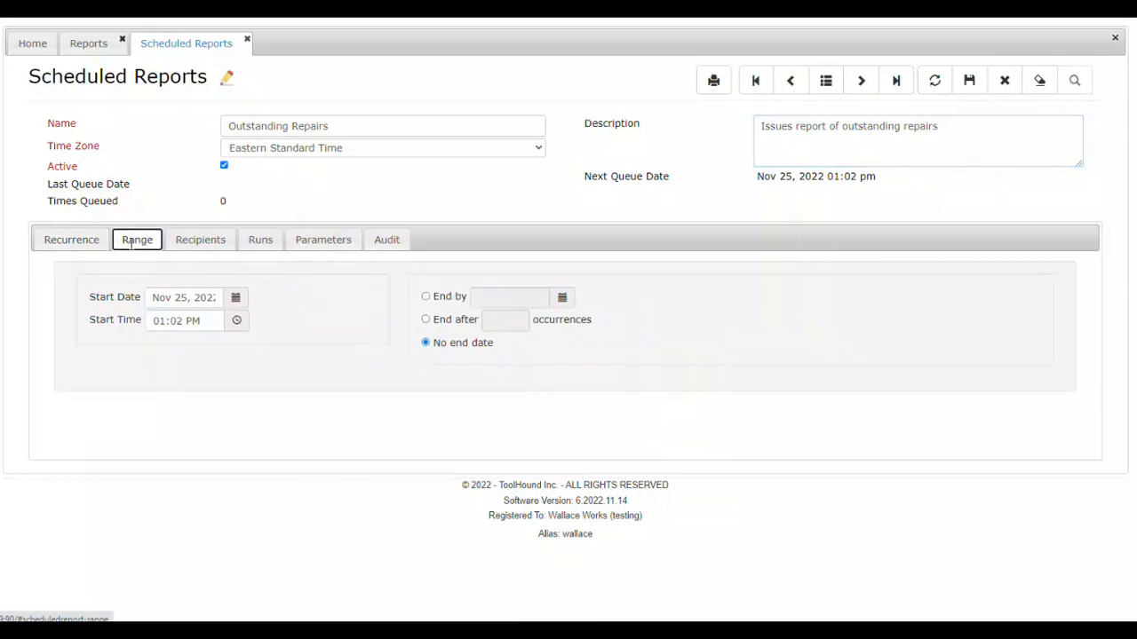
click(203, 238)
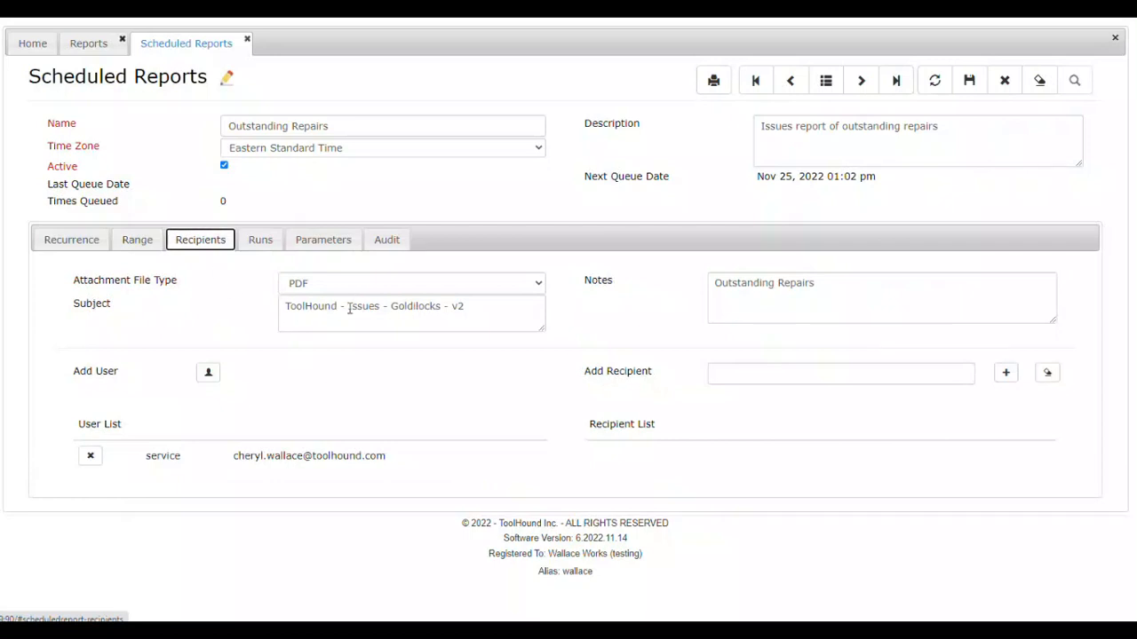
drag(348, 306, 558, 302)
text(Ou)
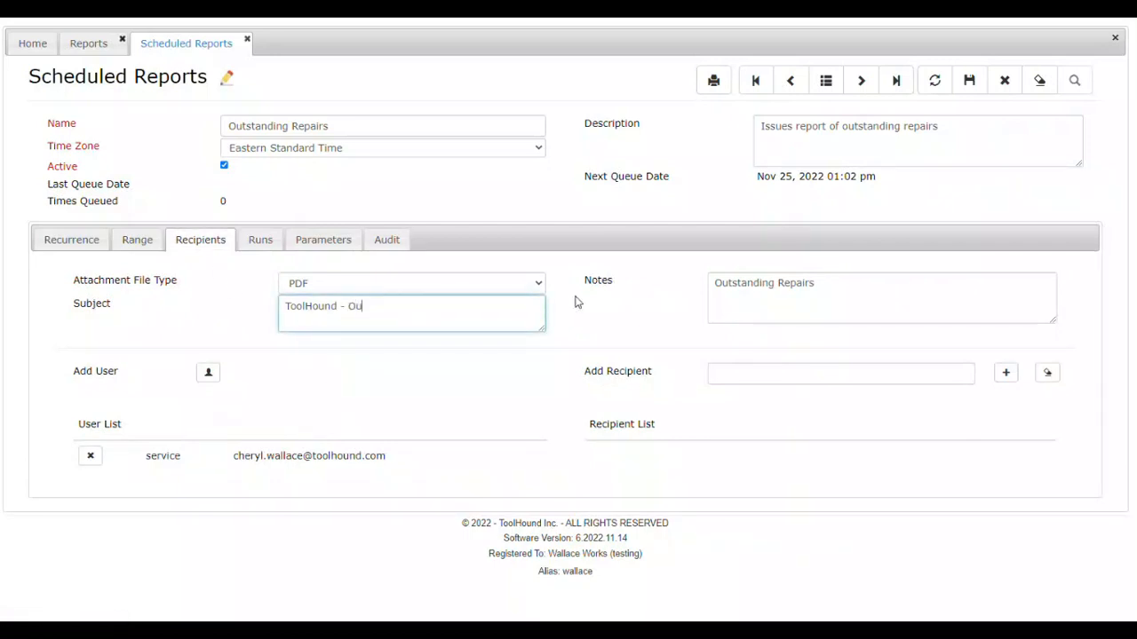
text(tstanding Repairs)
click(864, 282)
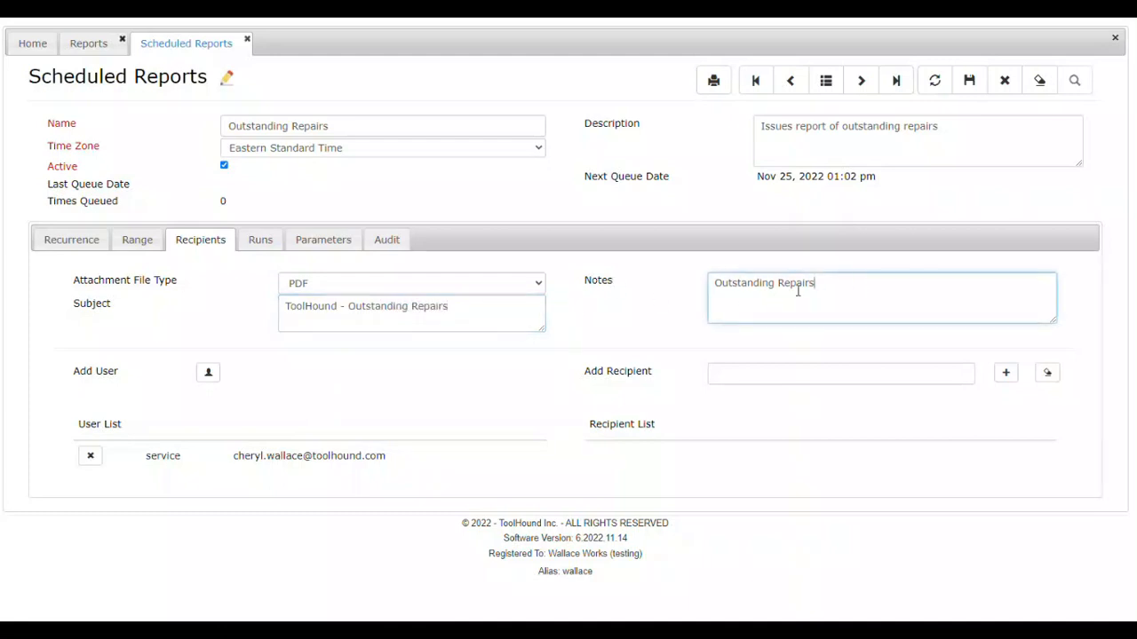
Step: Replace the scheduled report's email notes with "These tools are issued out to repair." and save the record
key(ctrl+a)
text(These )
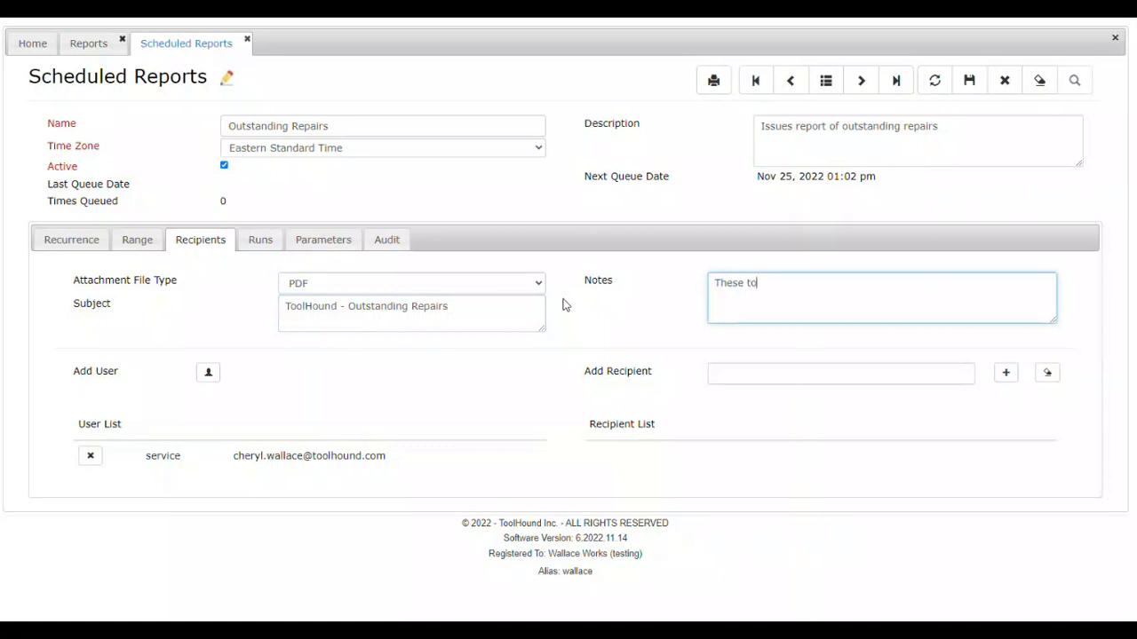
text(tools are issued out to repair.)
click(973, 81)
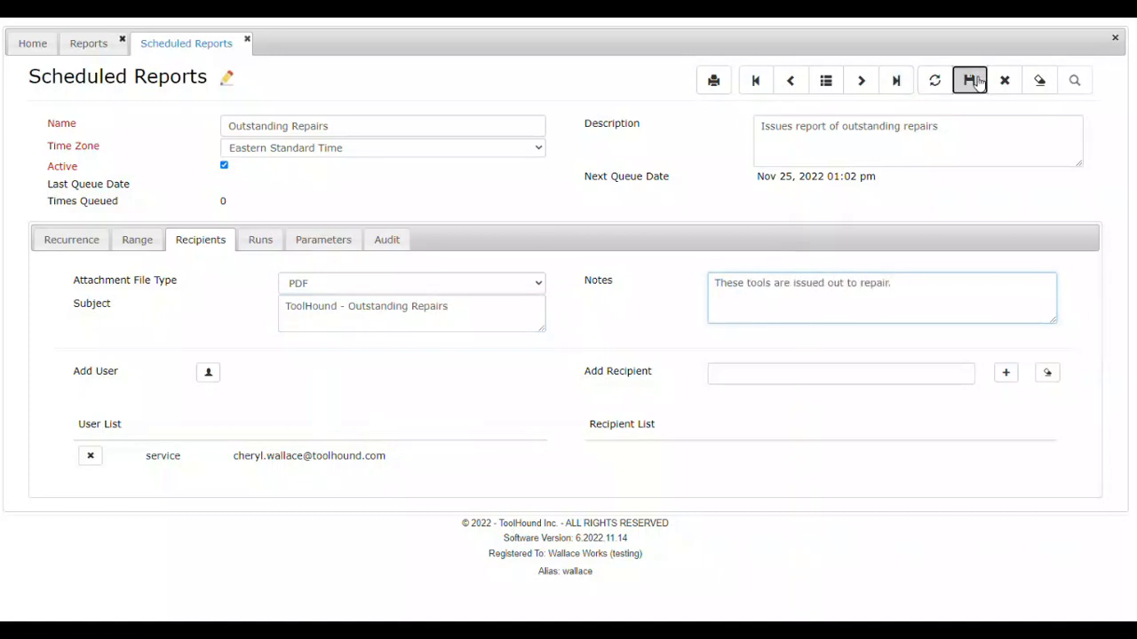
Step: Clear the current record, find and open the Inventory - Picture Book scheduled report, and display its recurrence settings
click(1045, 81)
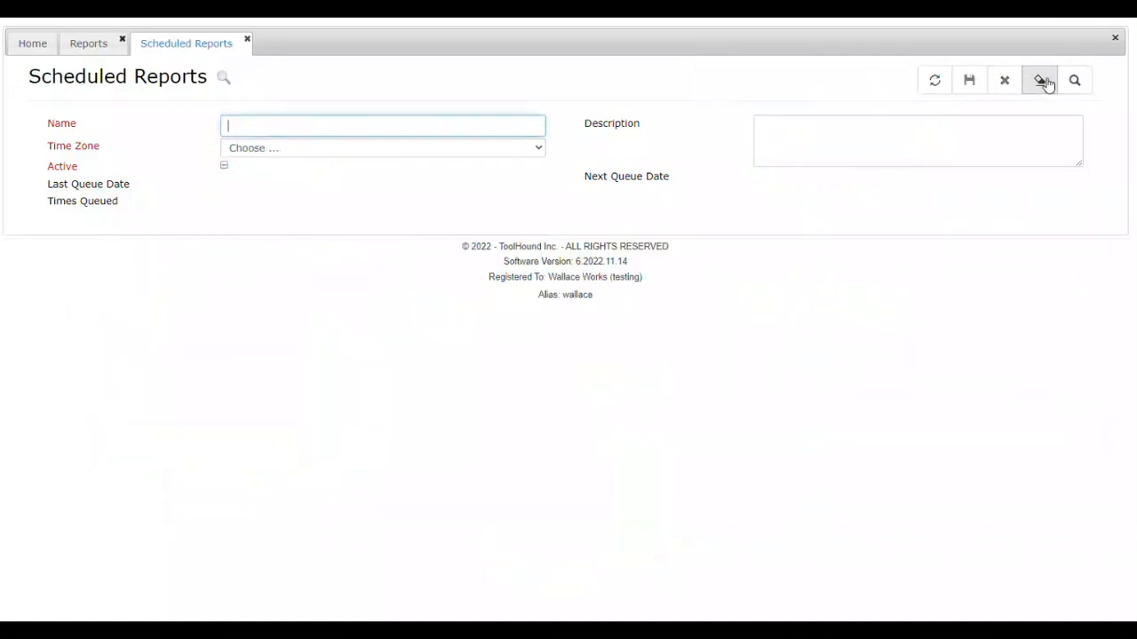
click(1079, 87)
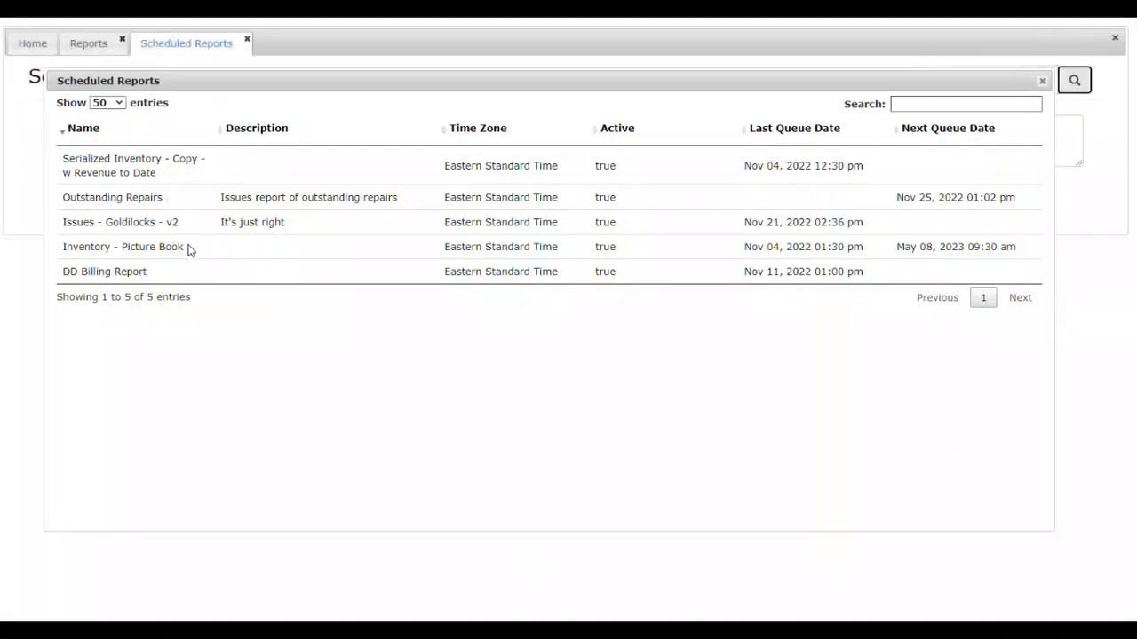
click(188, 251)
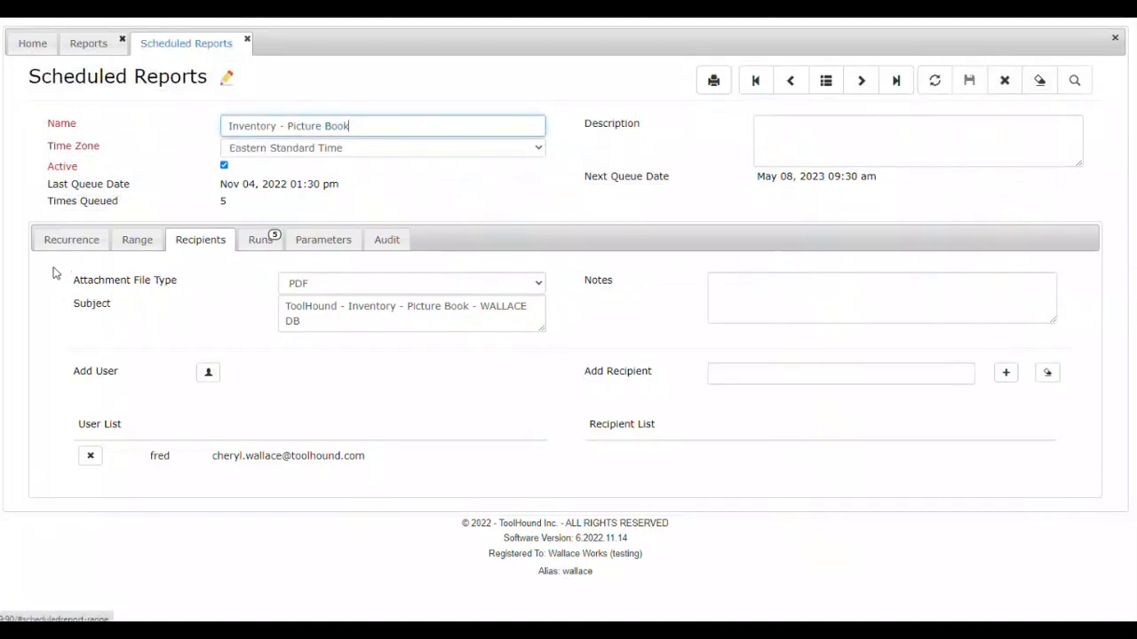
click(68, 236)
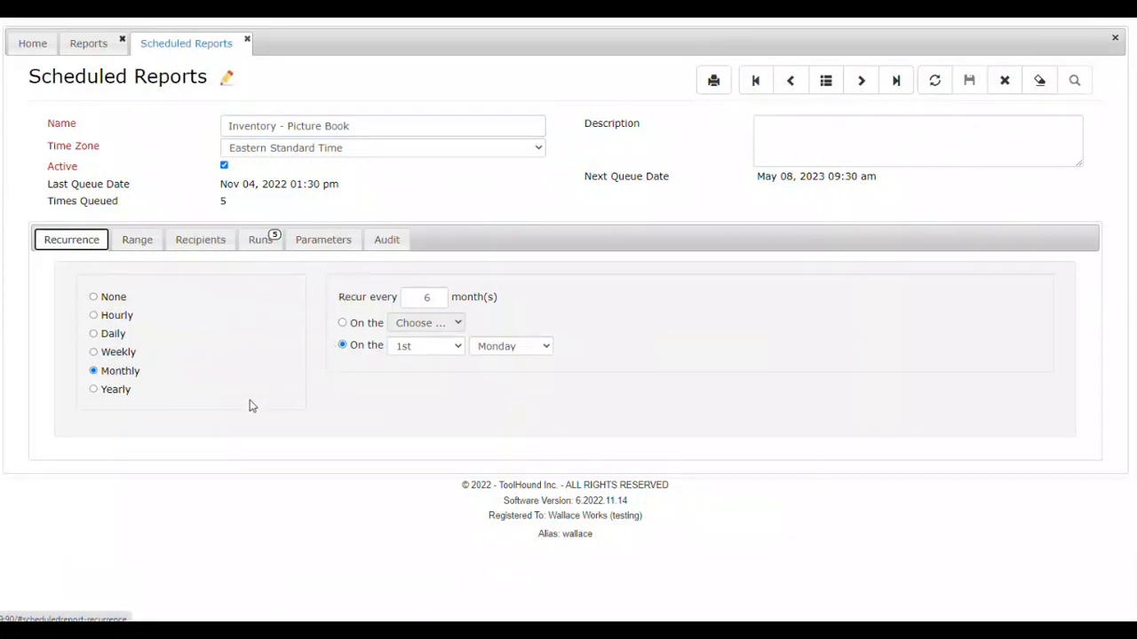
Step: Try the None, Hourly, Daily and Weekly recurrence patterns to compare their options, ending on Monthly
click(93, 298)
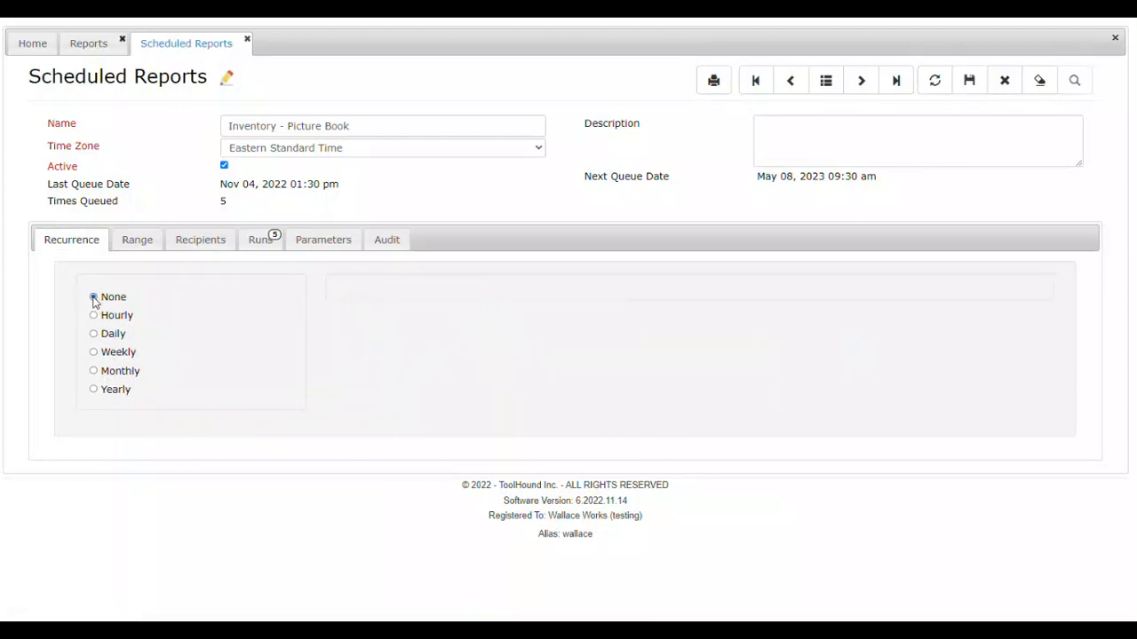
click(95, 317)
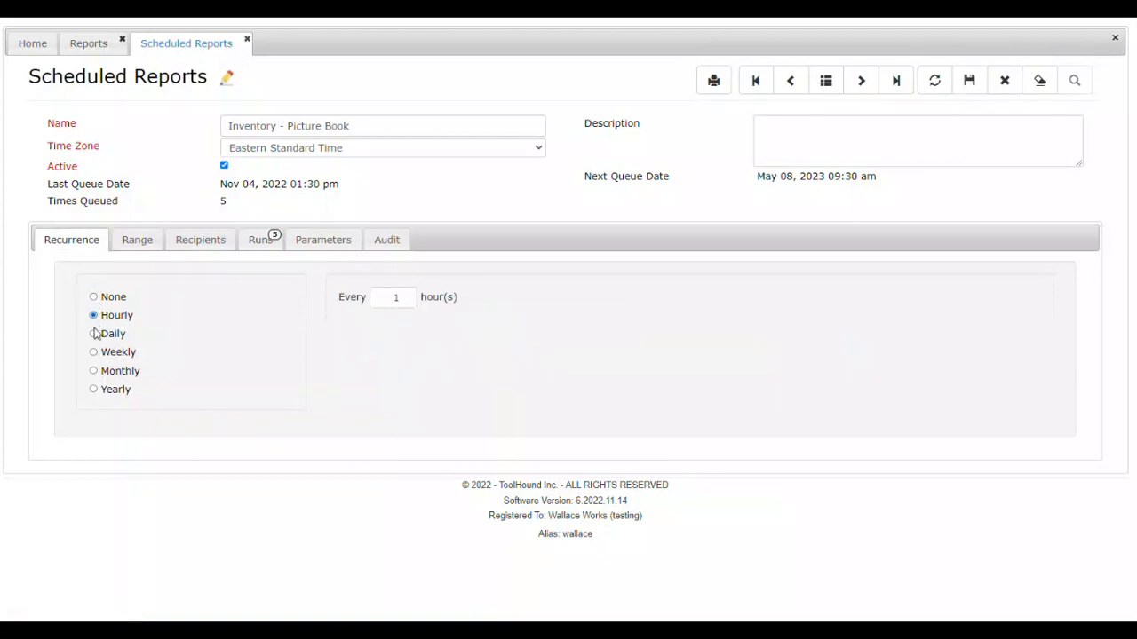
click(94, 334)
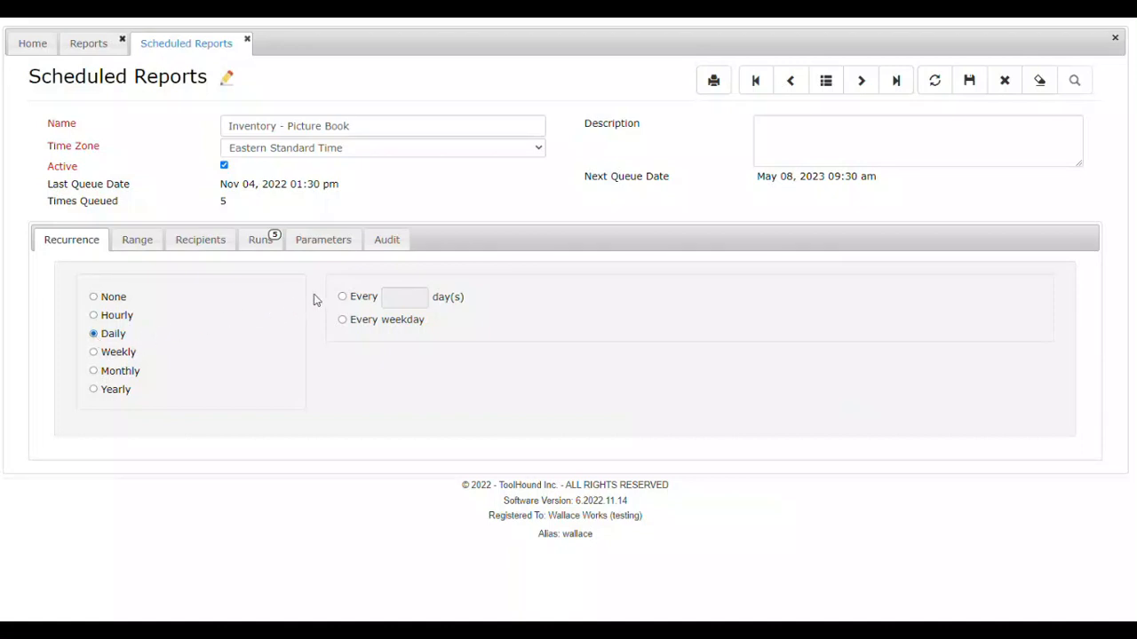
click(94, 353)
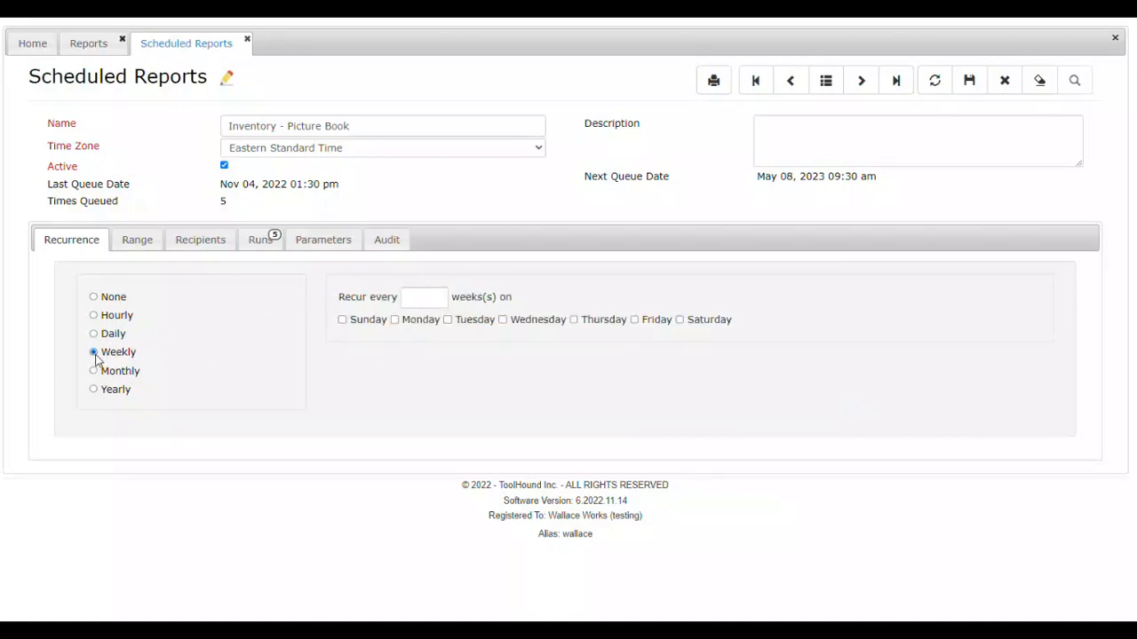
click(93, 371)
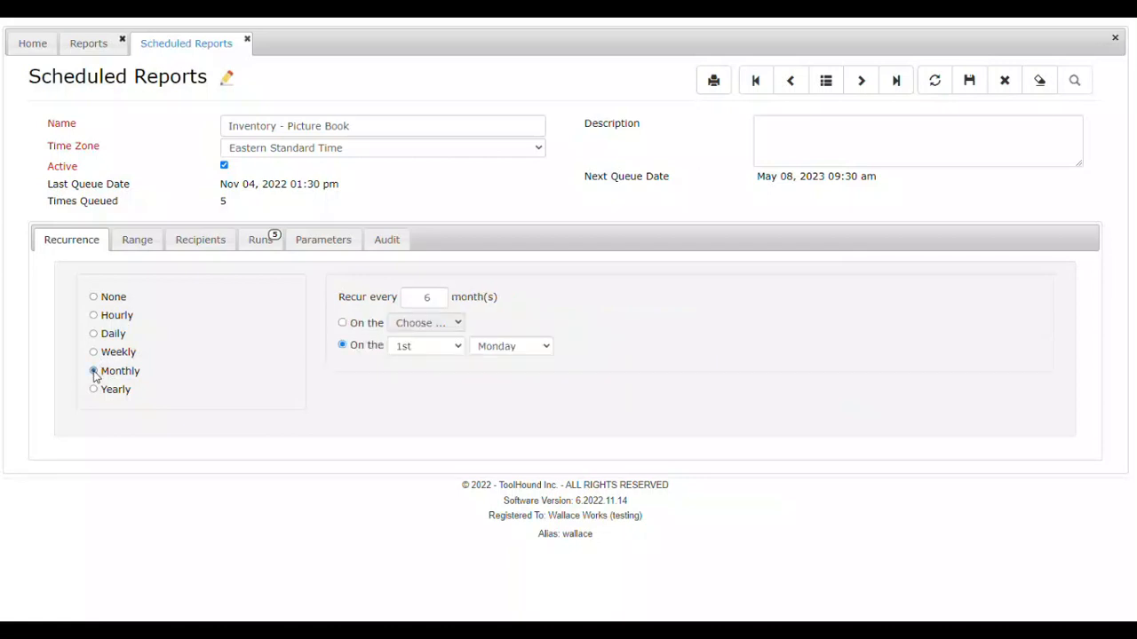
Step: Try the monthly recurrence on the 30th of the month, and replace it with the 3rd Monday
click(344, 324)
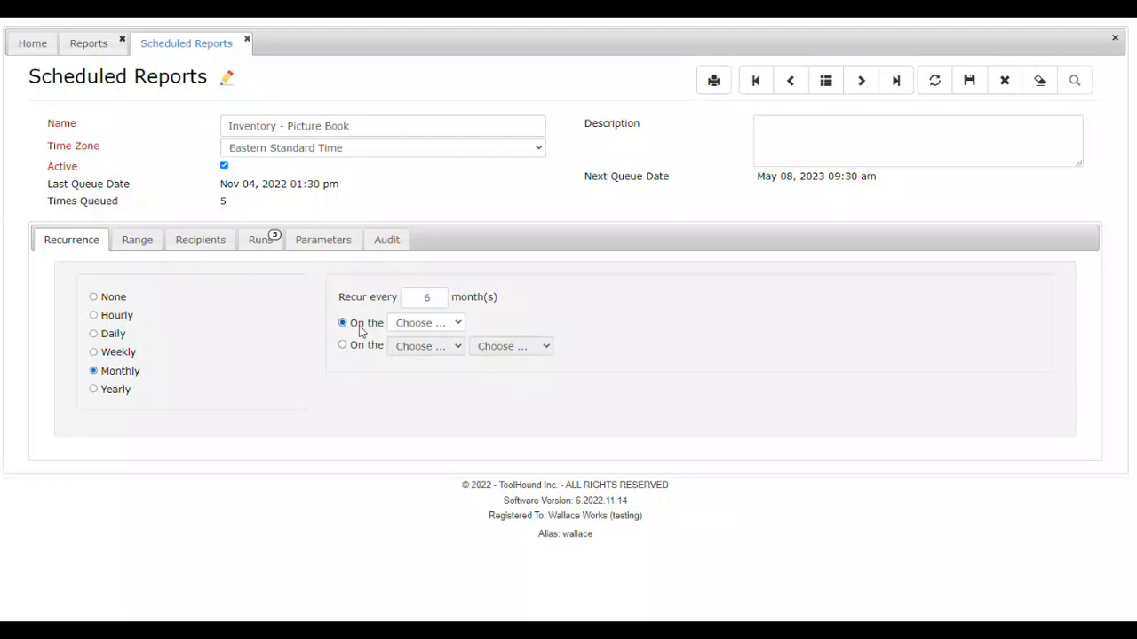
click(457, 324)
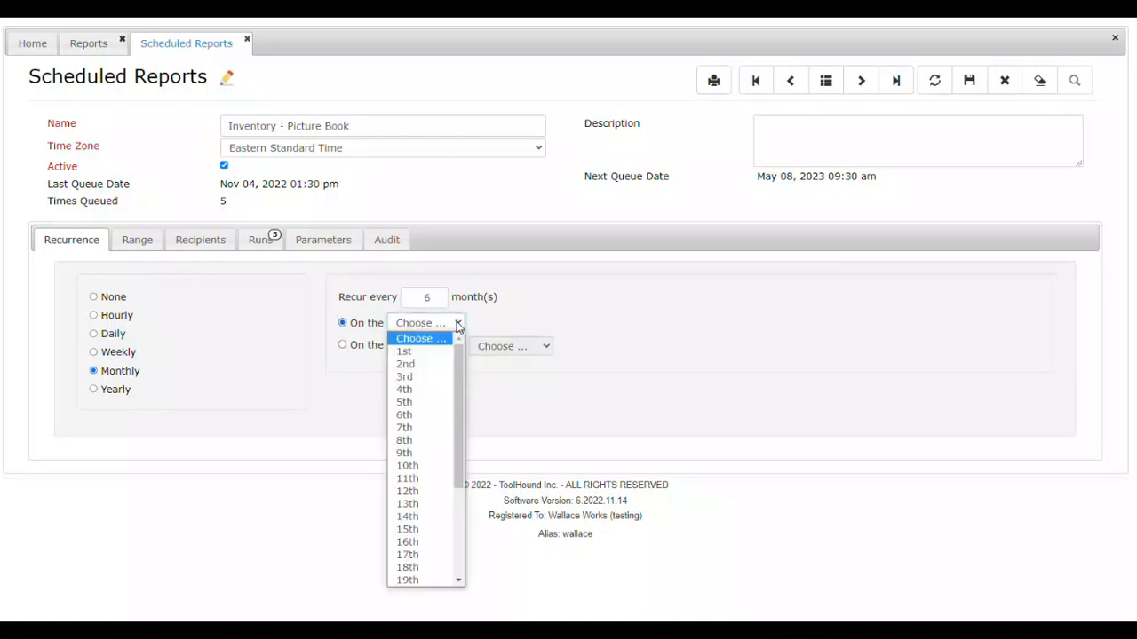
scroll(427, 568, down, 4)
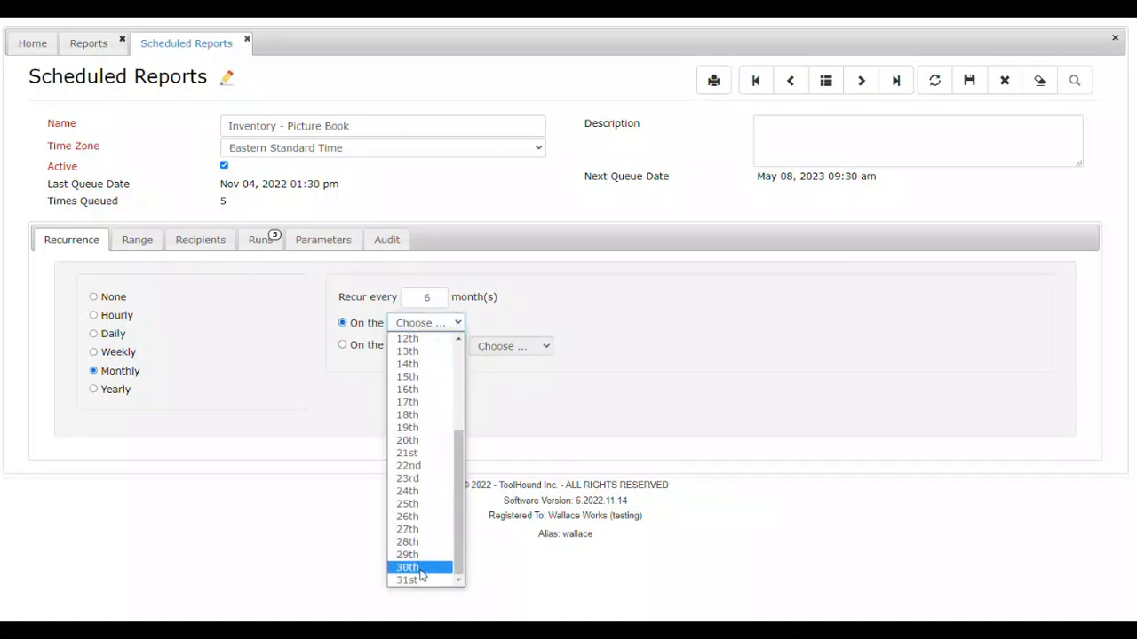
click(420, 569)
click(343, 346)
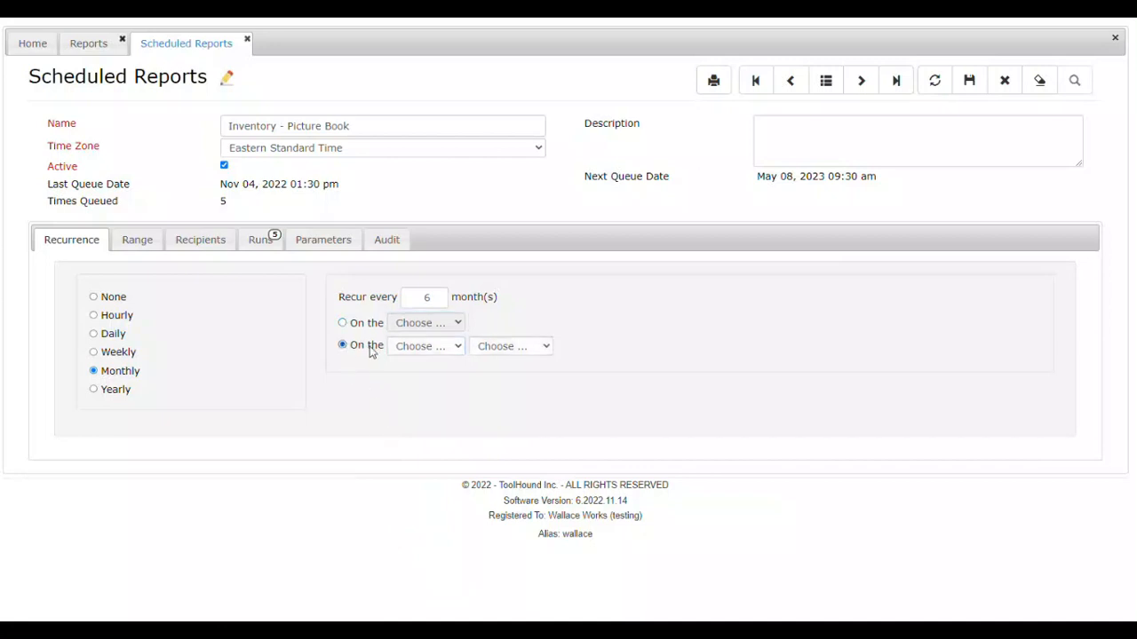
click(456, 347)
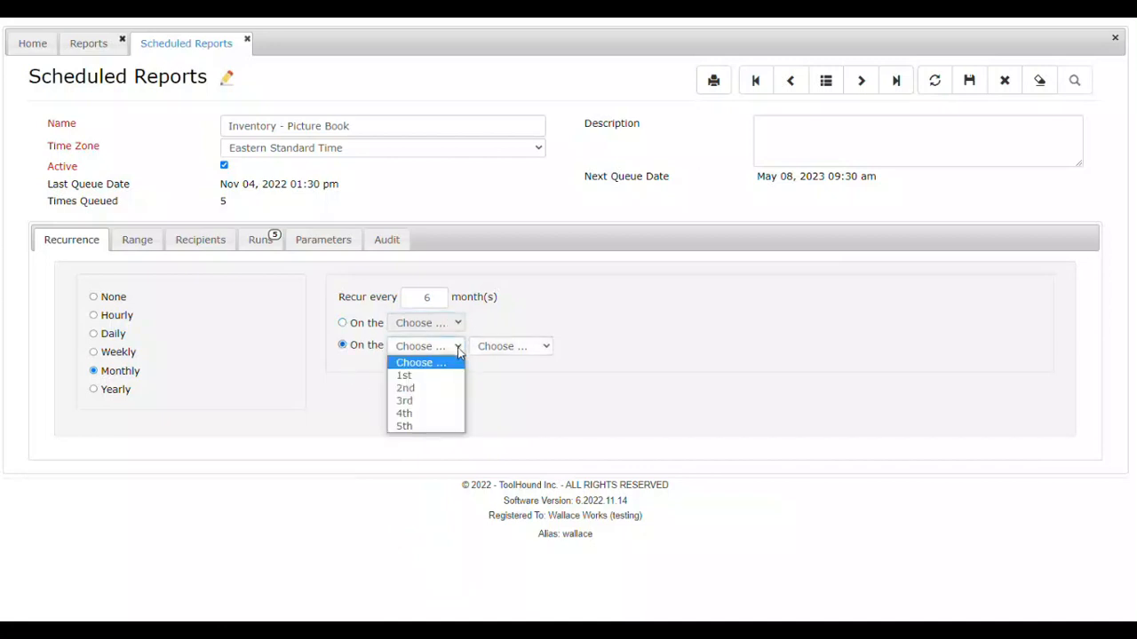
click(430, 404)
click(547, 347)
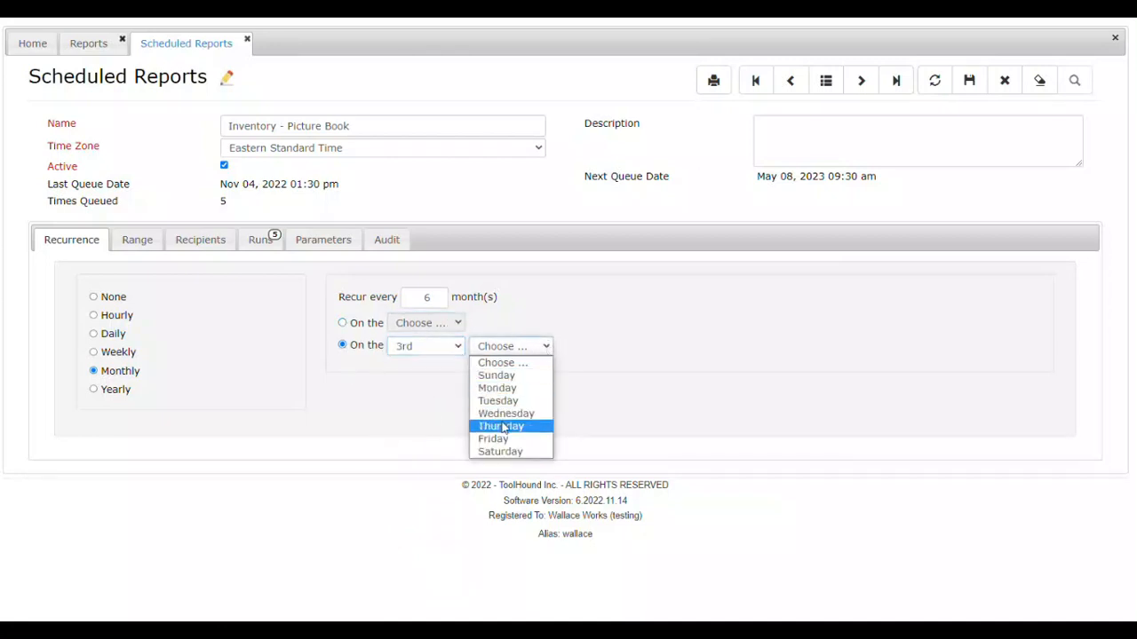
click(498, 388)
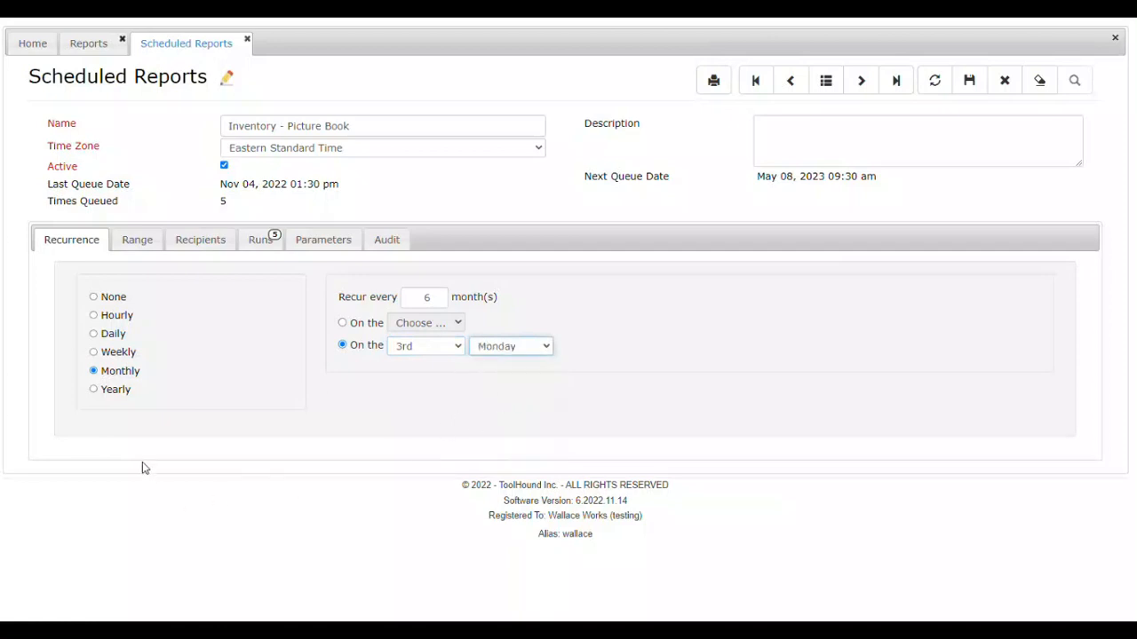
Step: Try a yearly recurrence of every 2 years in September on the 14th
click(95, 390)
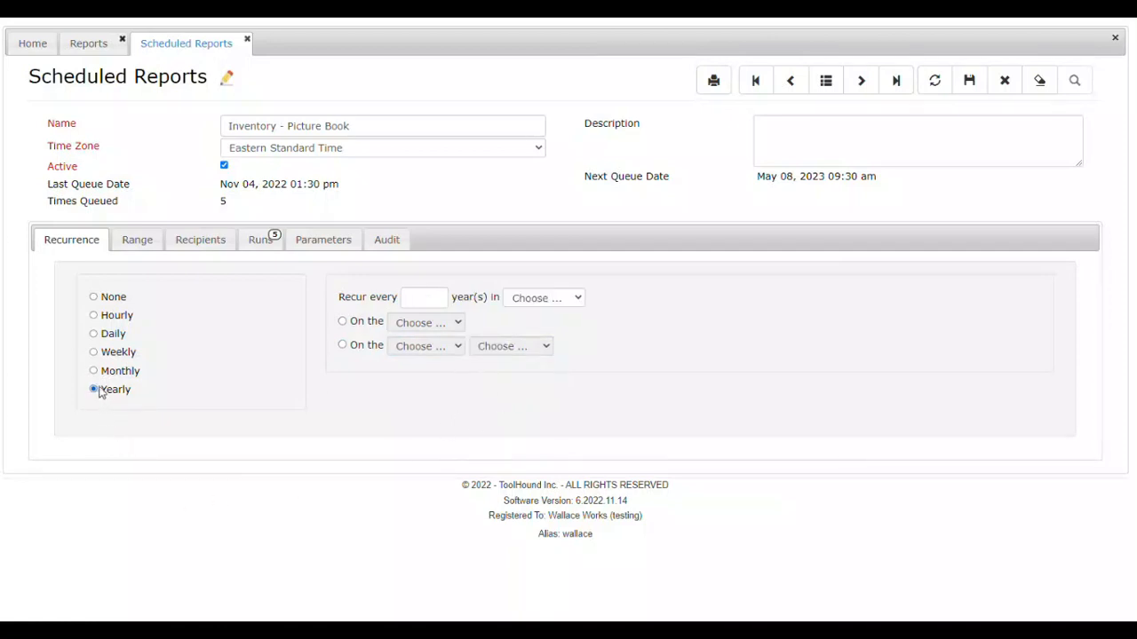
click(414, 297)
click(578, 299)
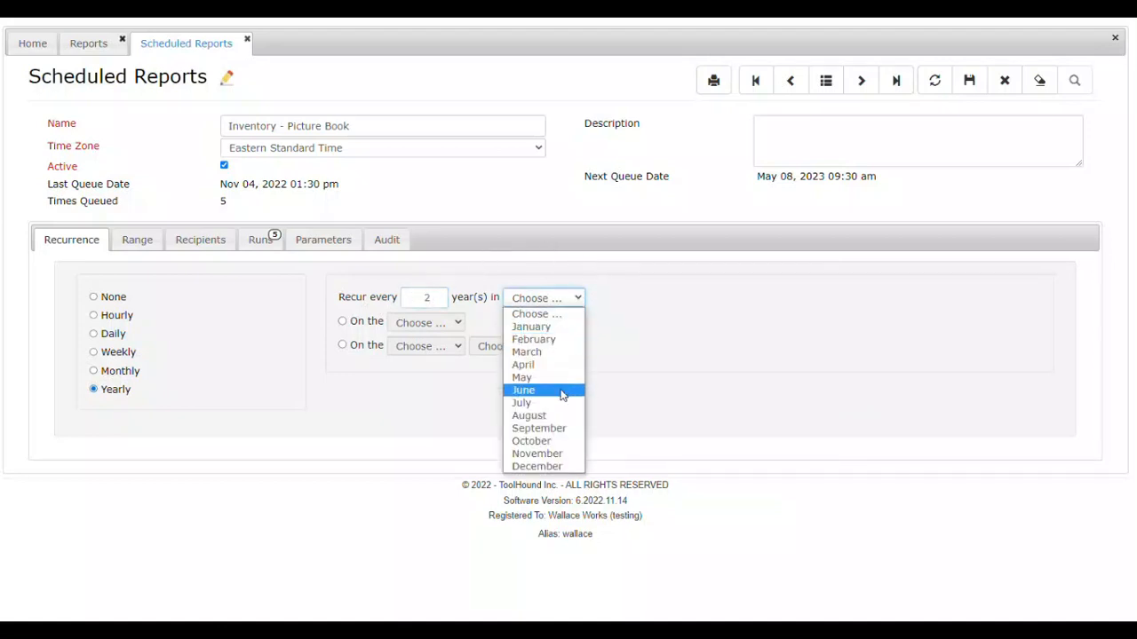
click(545, 431)
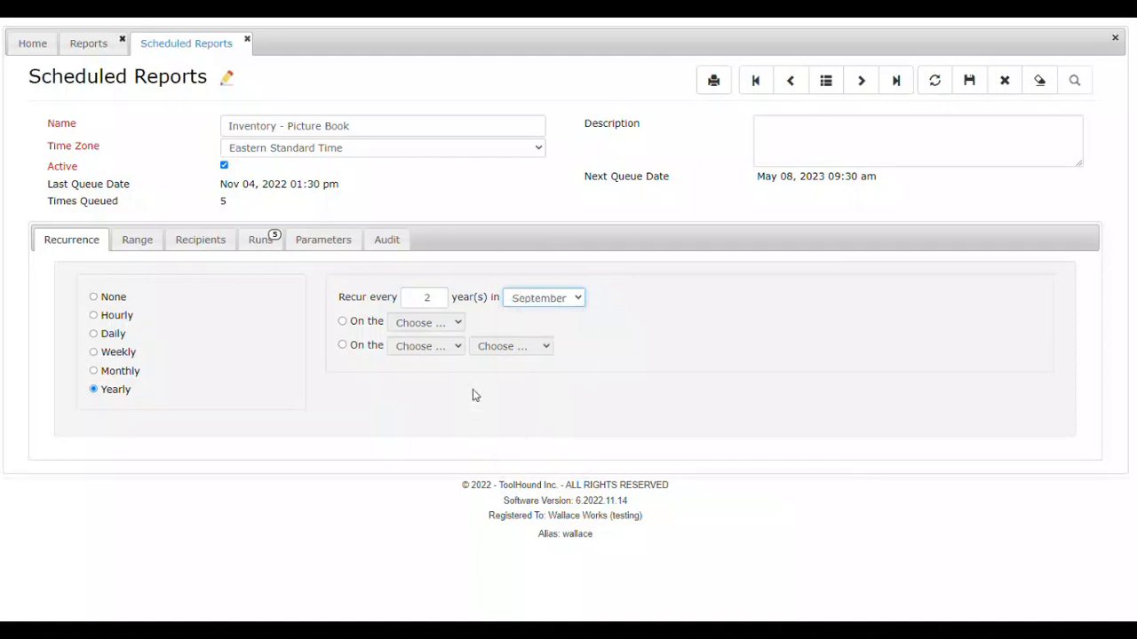
click(342, 322)
click(455, 323)
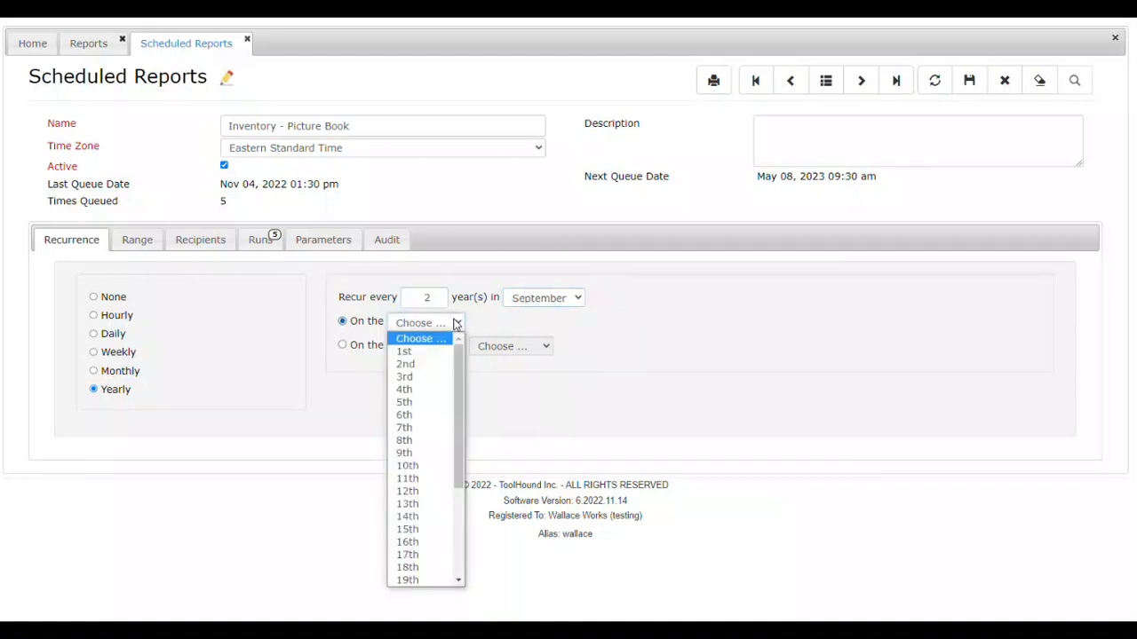
click(419, 517)
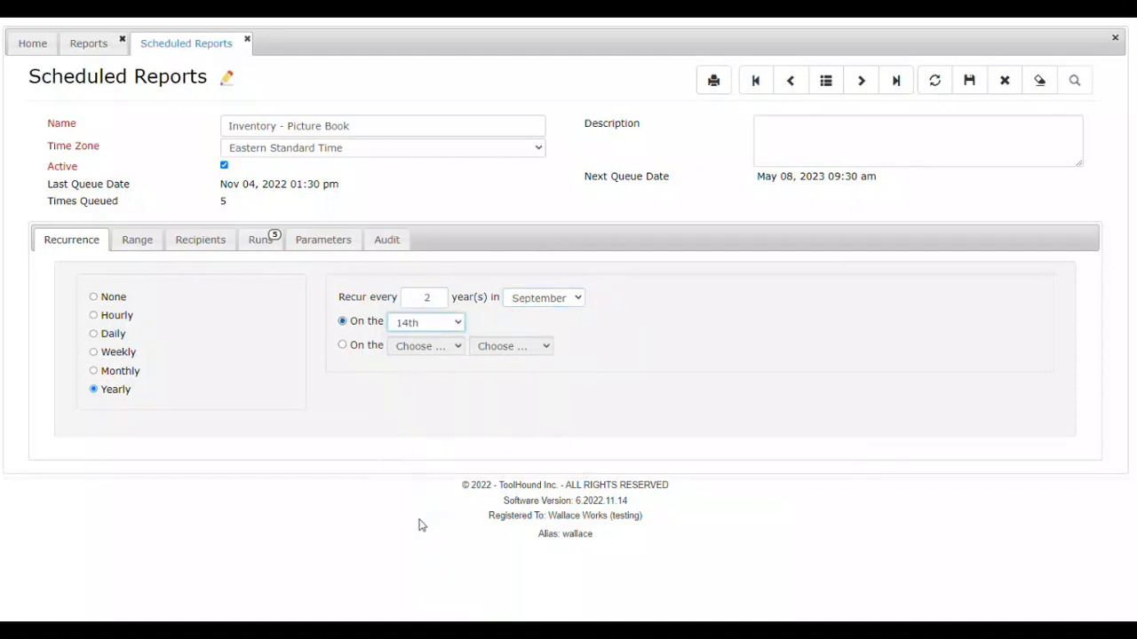
Step: Try the 1st Monday for the yearly recurrence, and discard the unsaved recurrence changes by refreshing the record
click(343, 345)
click(457, 348)
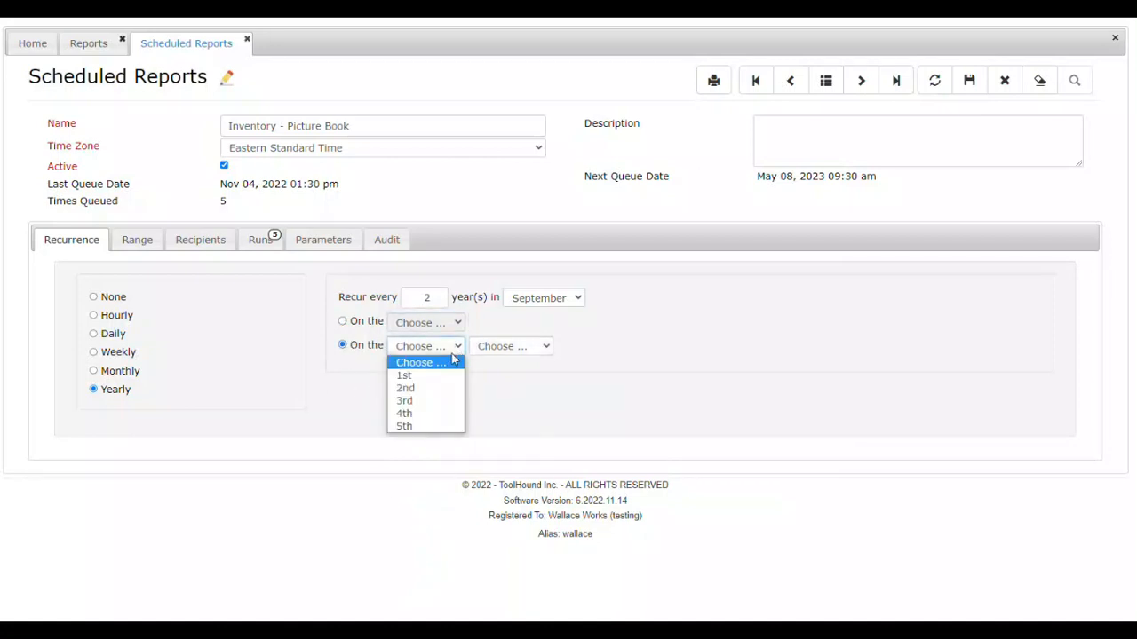
click(432, 376)
click(523, 348)
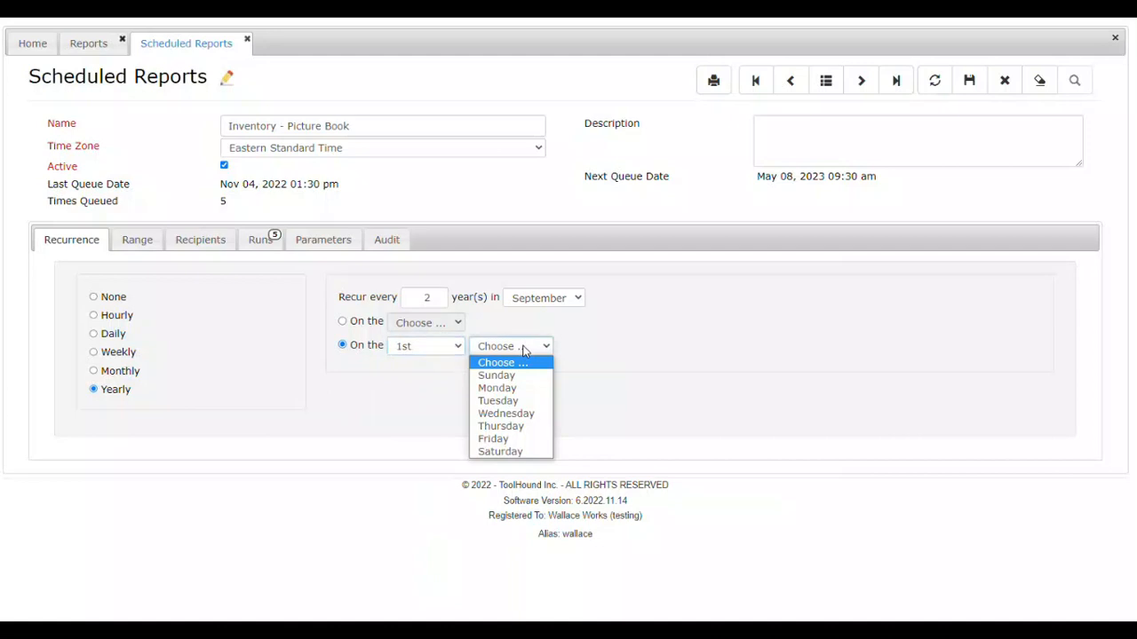
click(510, 391)
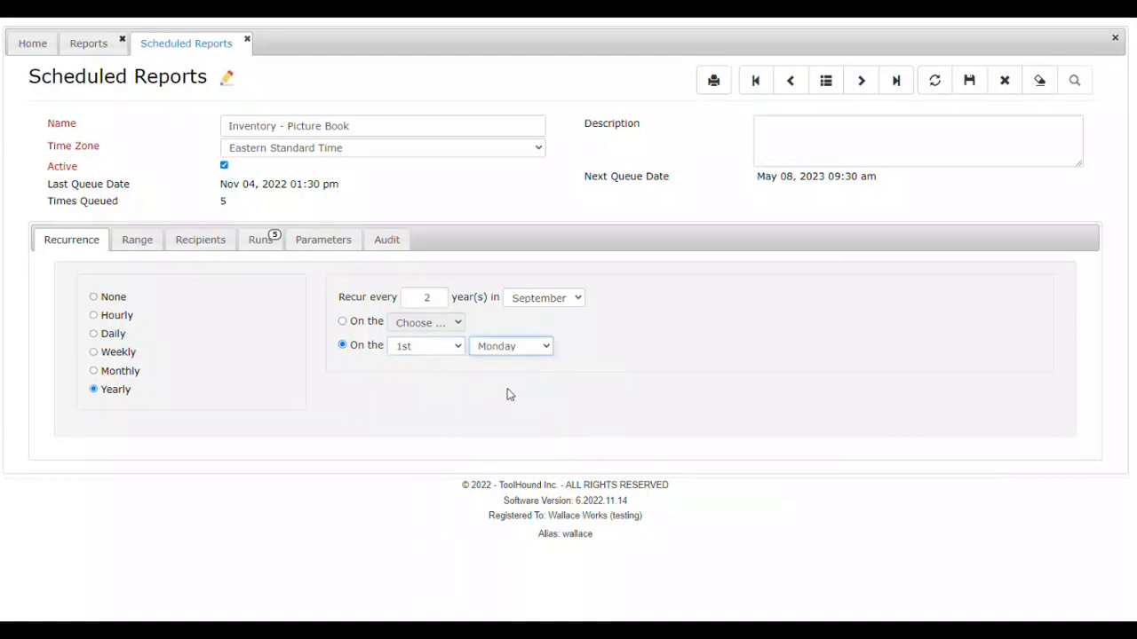
click(937, 83)
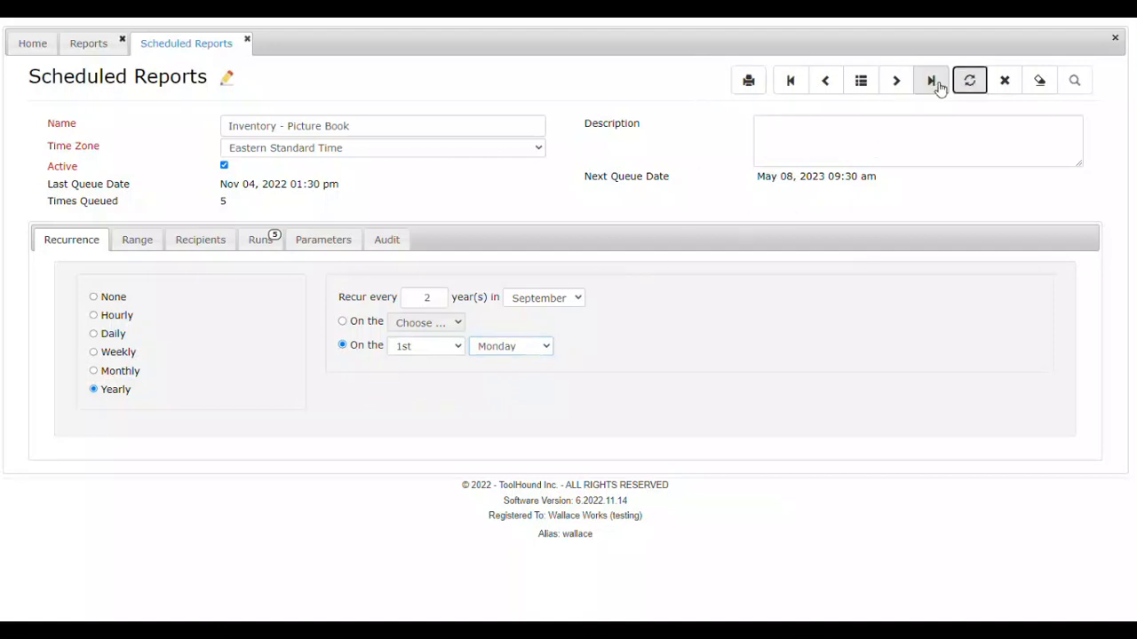
Step: Try the End by, End after and No end date options in the range settings, and refresh the record without saving
click(146, 241)
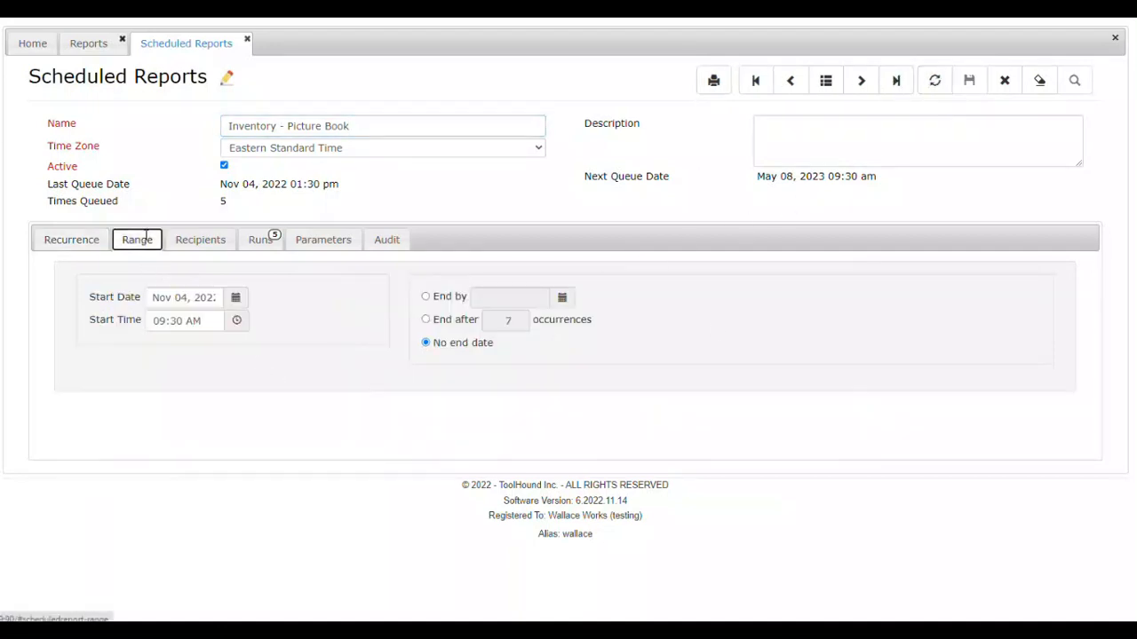
click(426, 297)
click(565, 304)
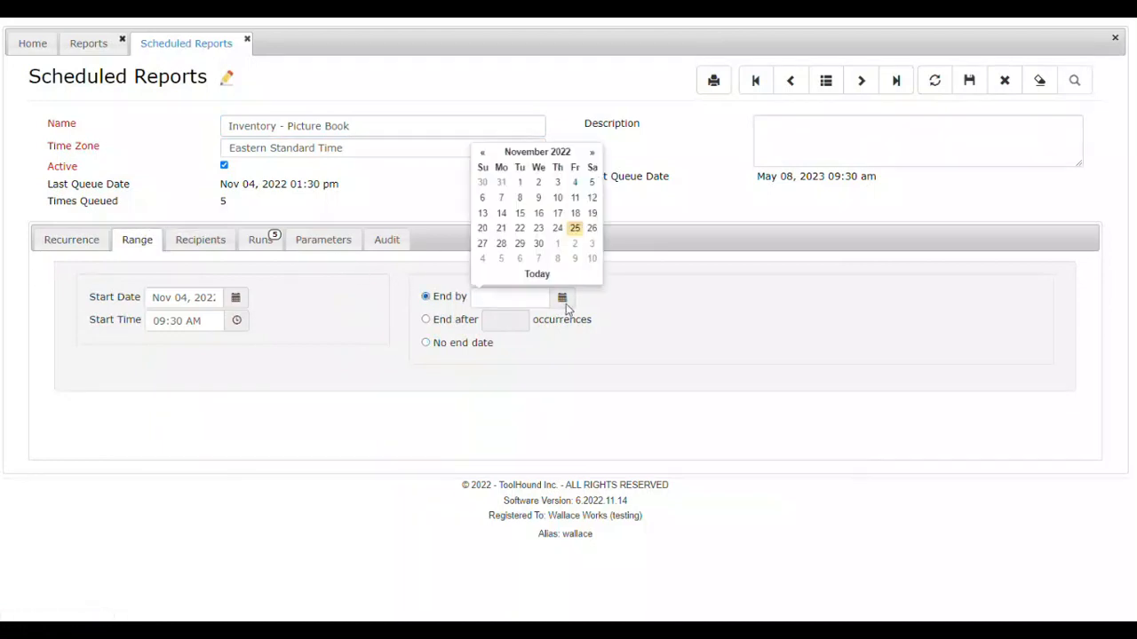
click(425, 320)
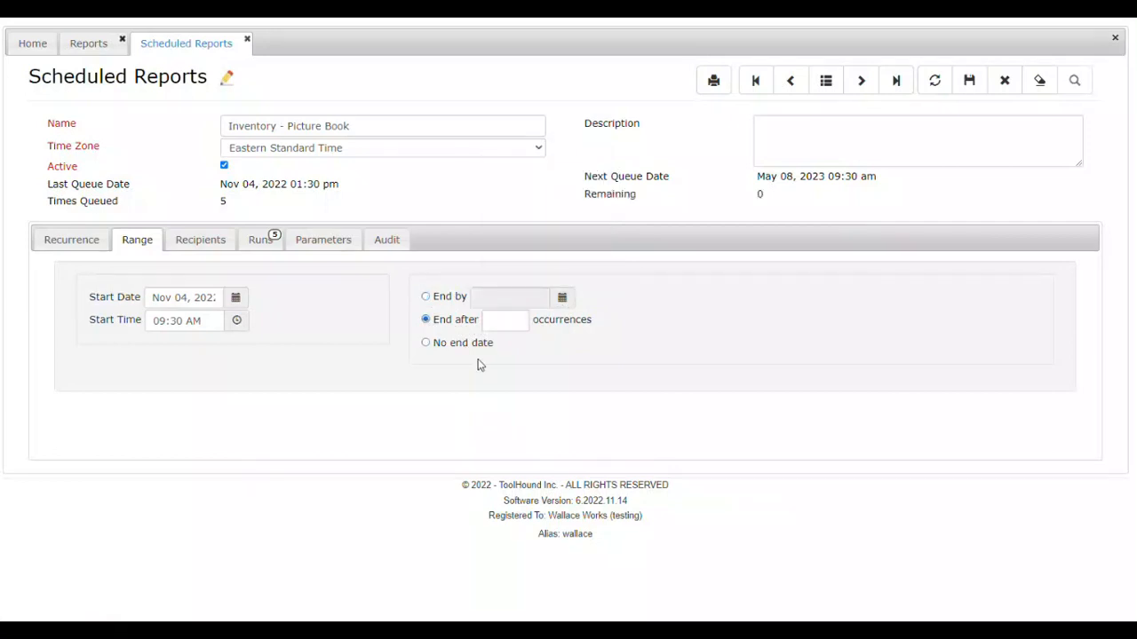
click(425, 344)
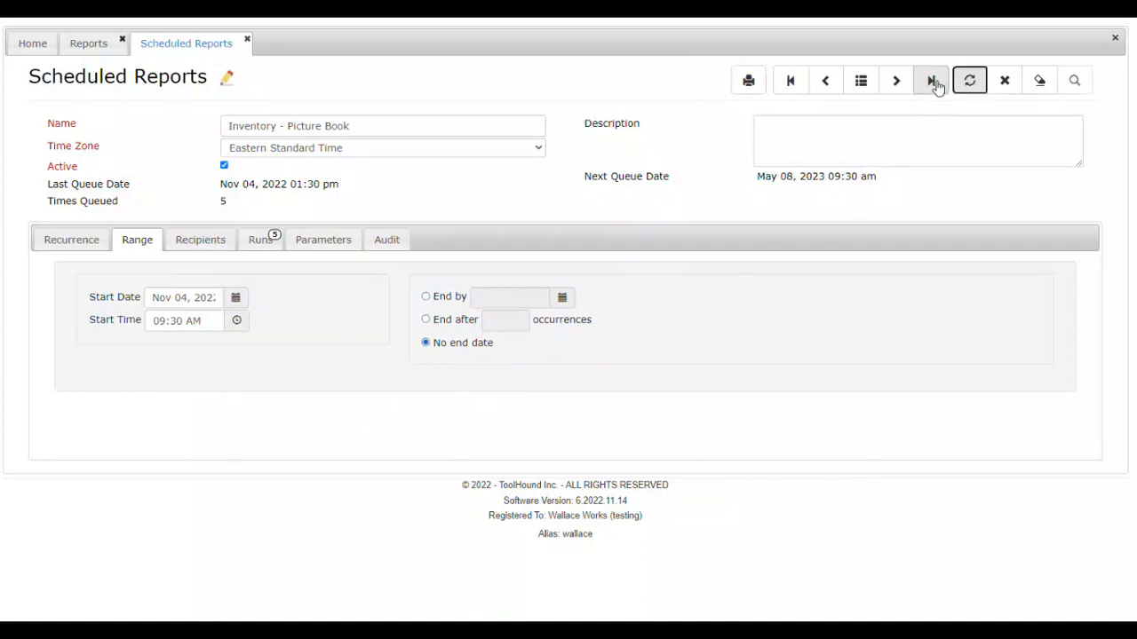
click(969, 81)
Step: Try adding the support e-mail address to the recipient list of the Inventory - Picture Book scheduled report
click(214, 244)
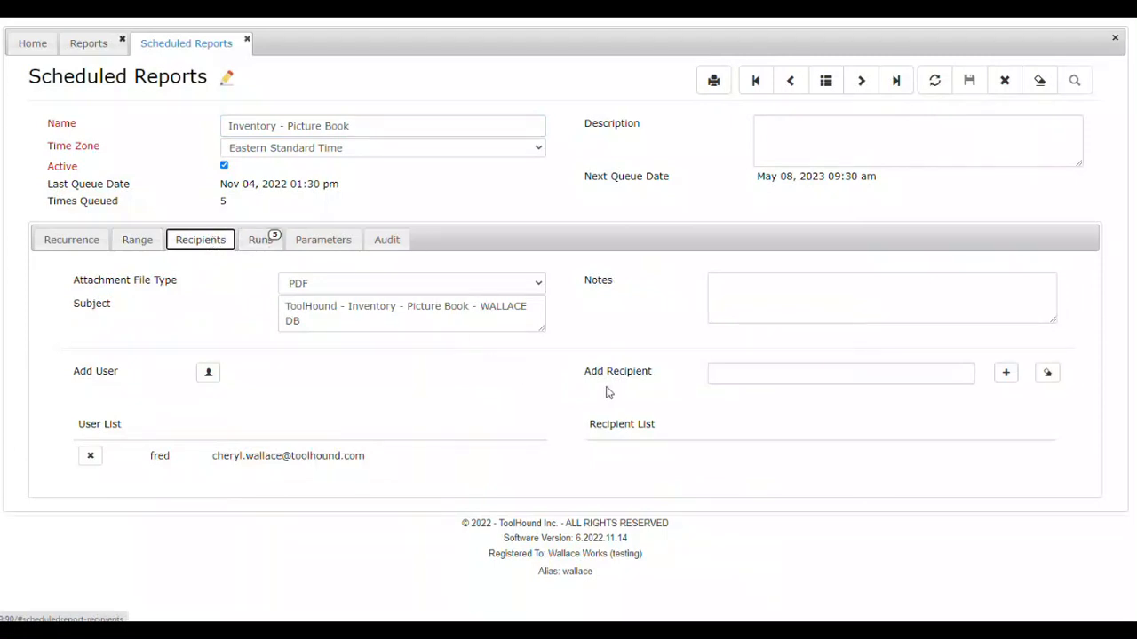
click(1005, 373)
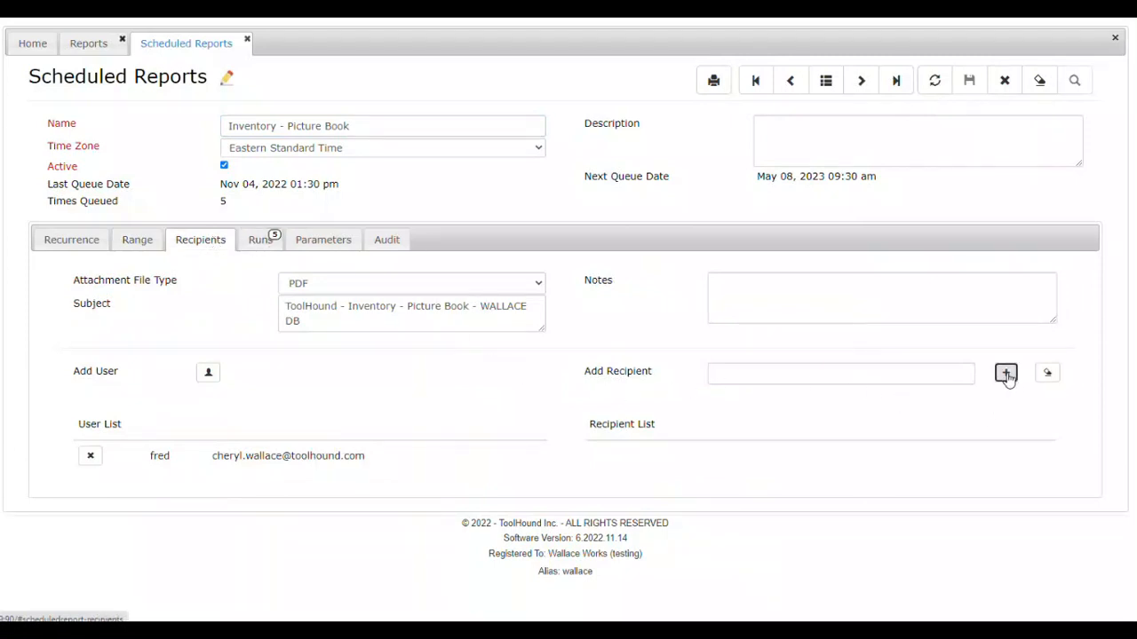
click(890, 379)
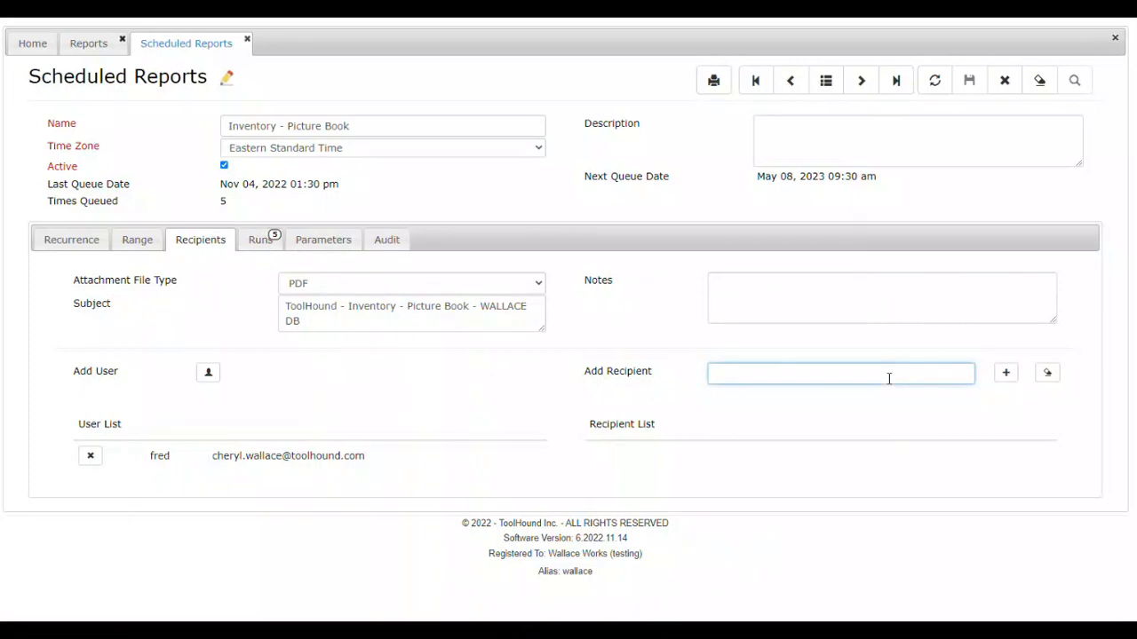
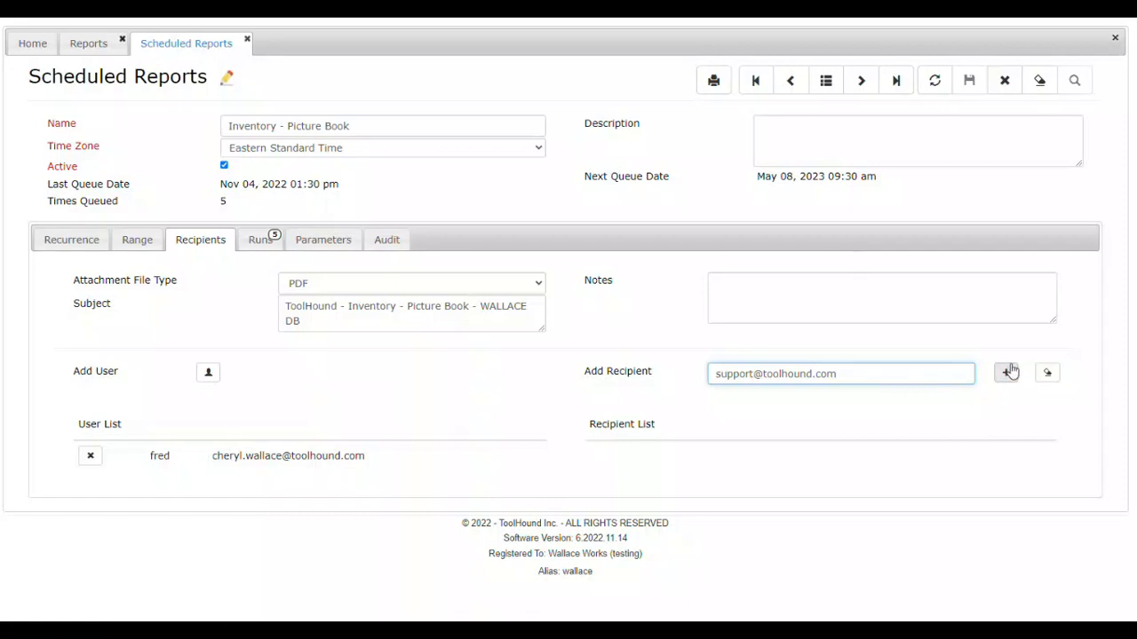
click(1006, 374)
Step: Try adding the info e-mail address as a second recipient, and discard the unsaved recipient changes by refreshing the record
click(830, 369)
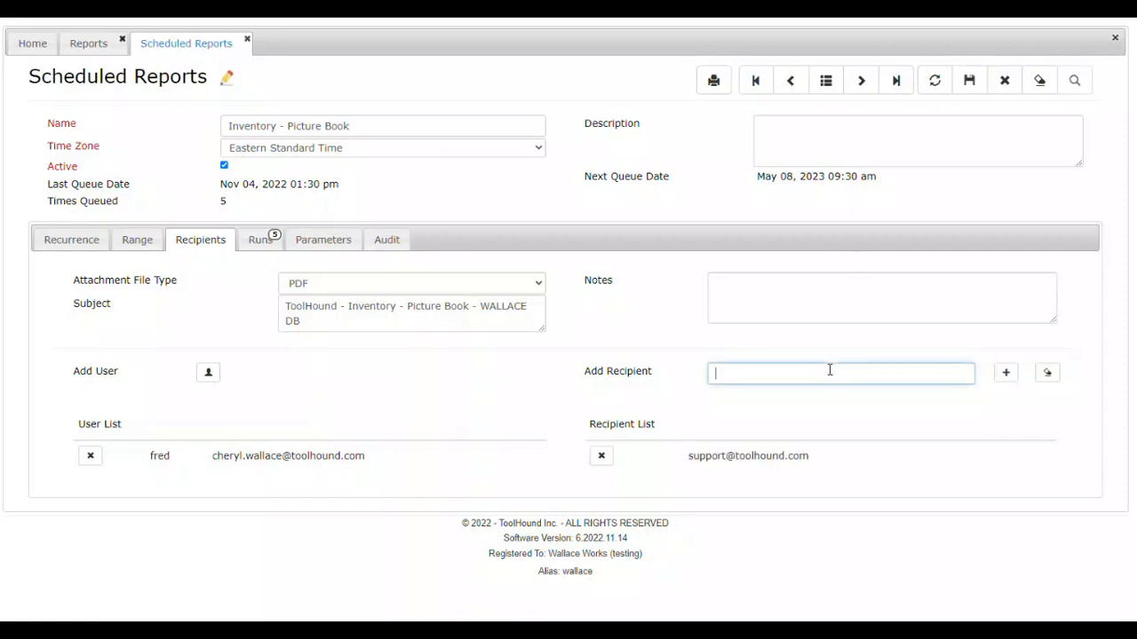
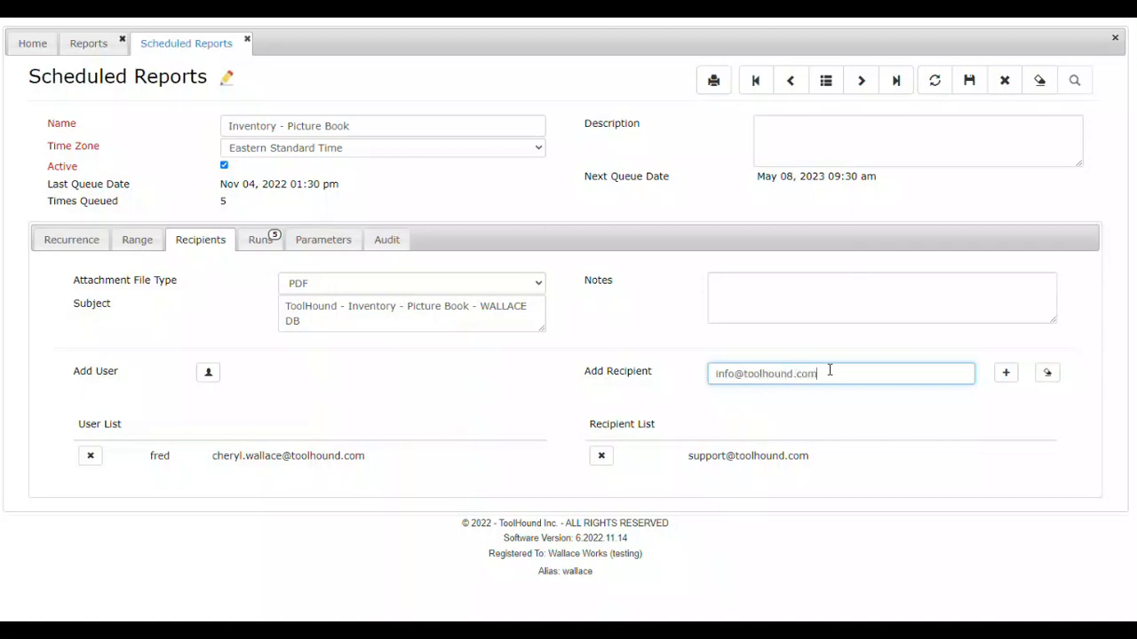
click(1006, 373)
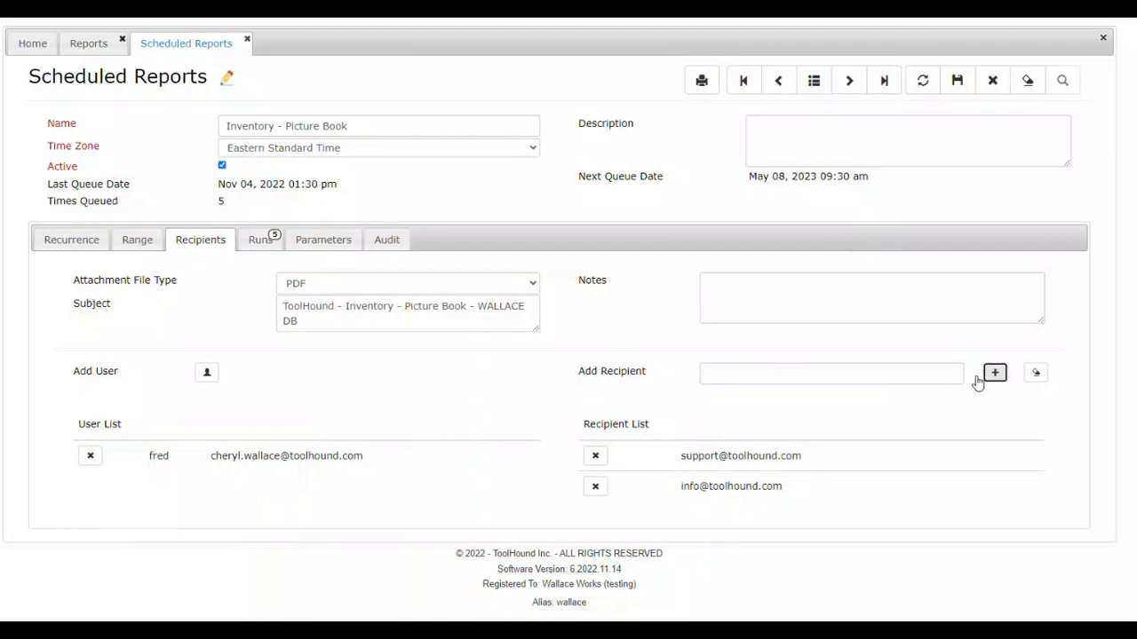
click(921, 81)
Step: Review the Inventory - Picture Book report's run history, filter parameters and audit details, and refresh the record
click(263, 242)
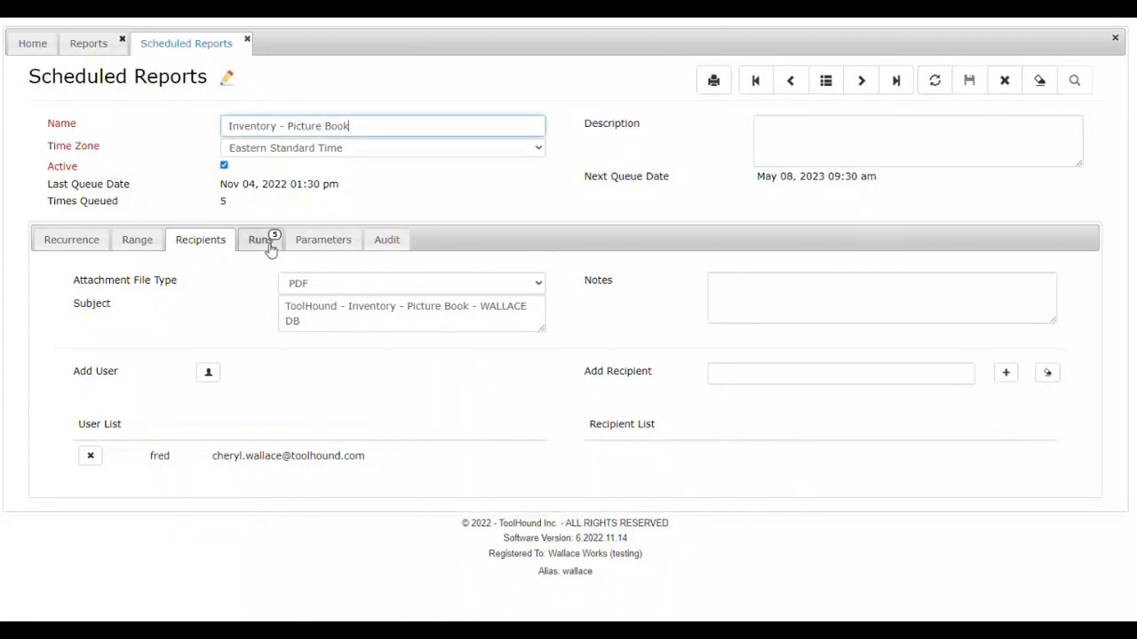
click(334, 248)
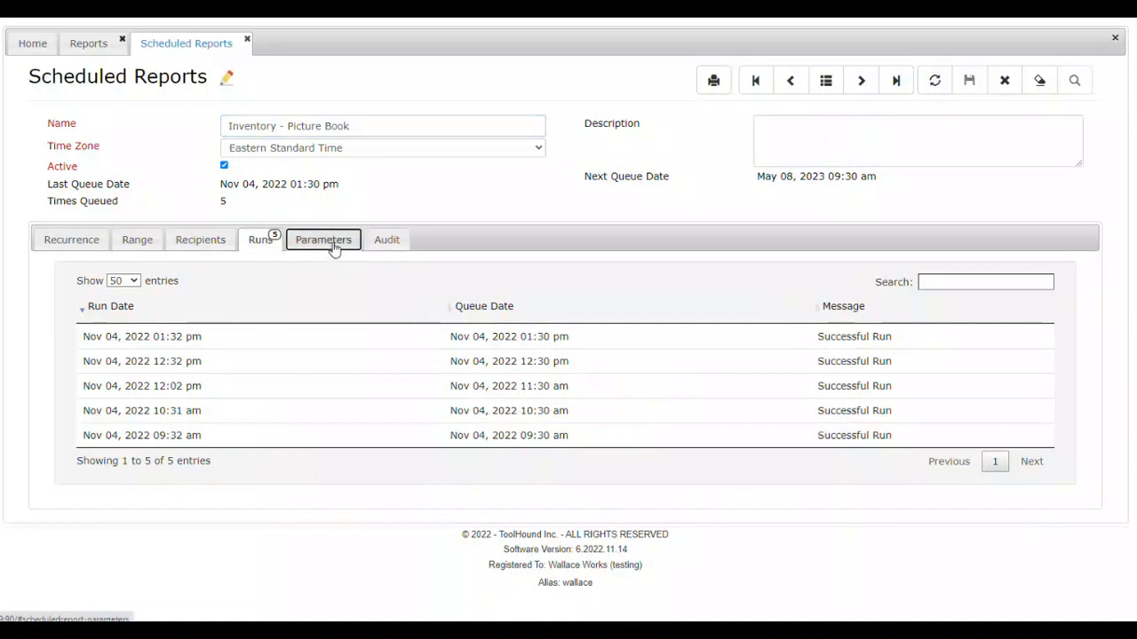
click(334, 249)
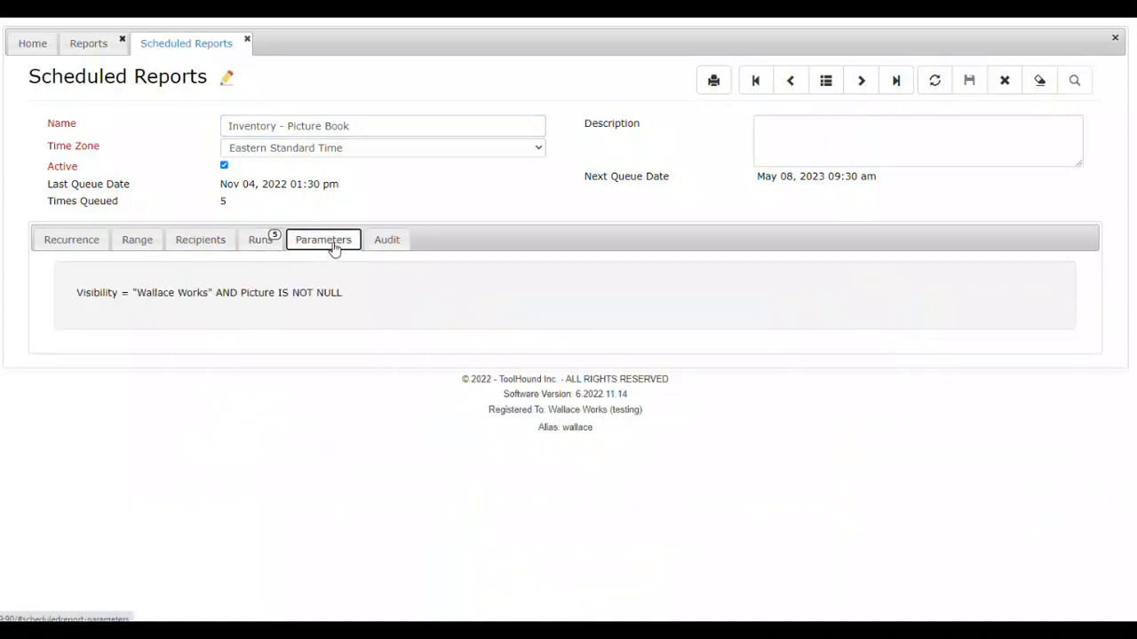
click(377, 244)
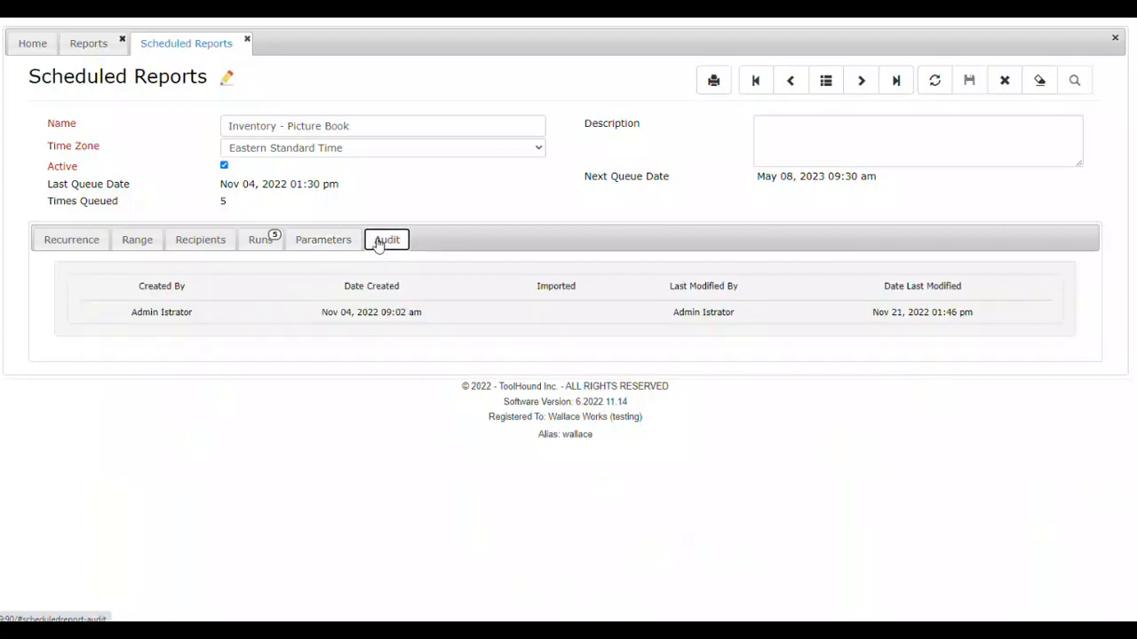
click(937, 89)
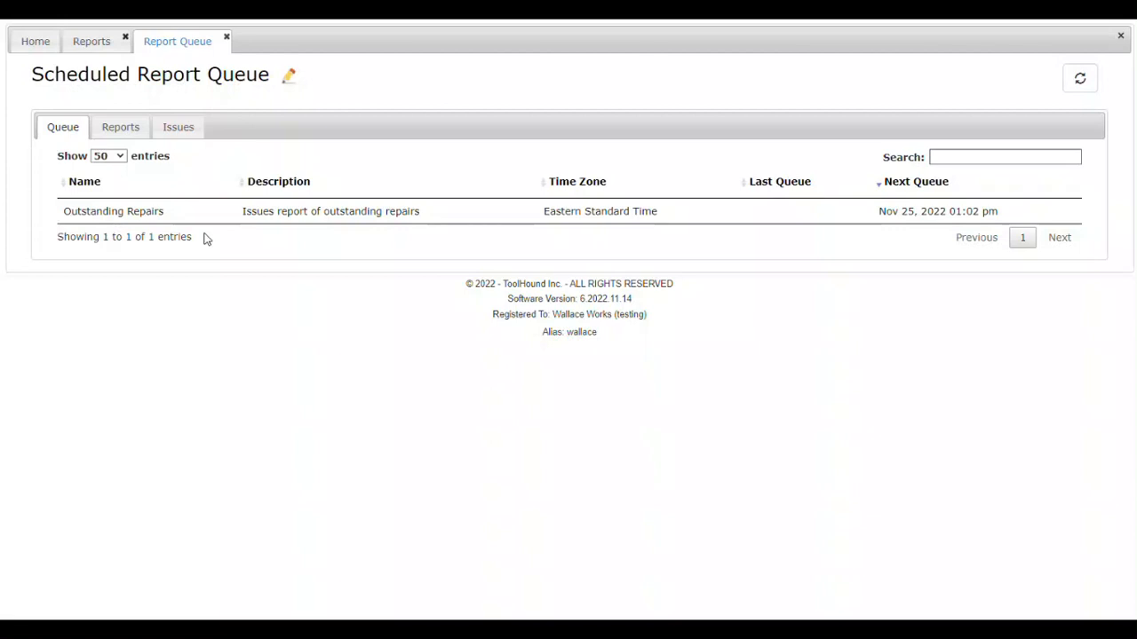
Step: Examine all scheduled reports with their queue dates and last messages in the Scheduled Report Queue, and open its issues list
click(121, 127)
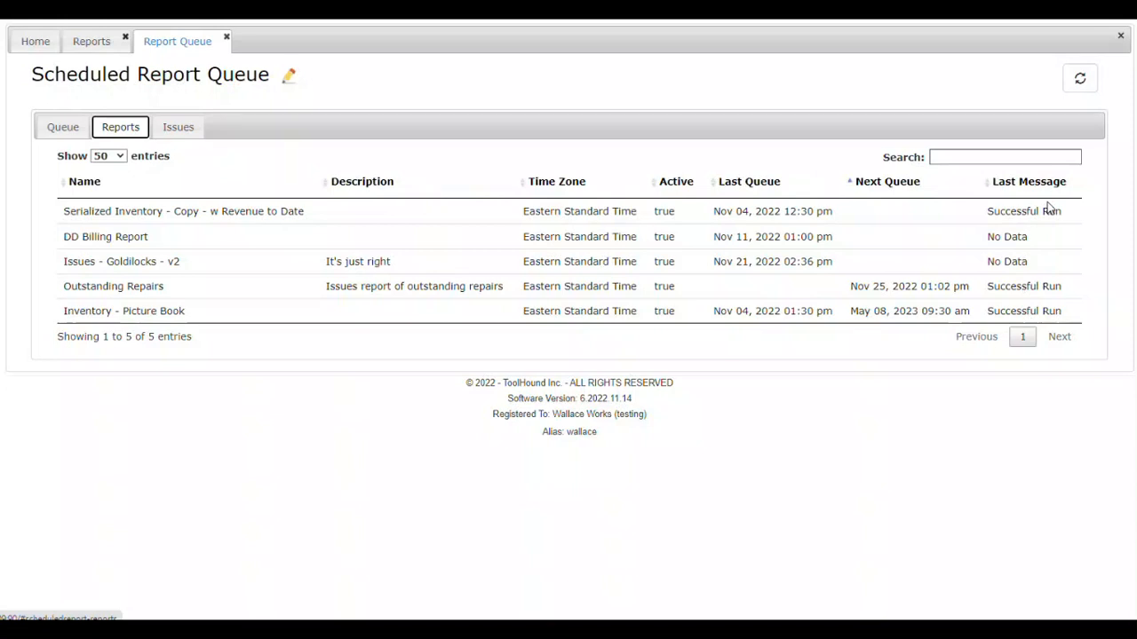
click(179, 133)
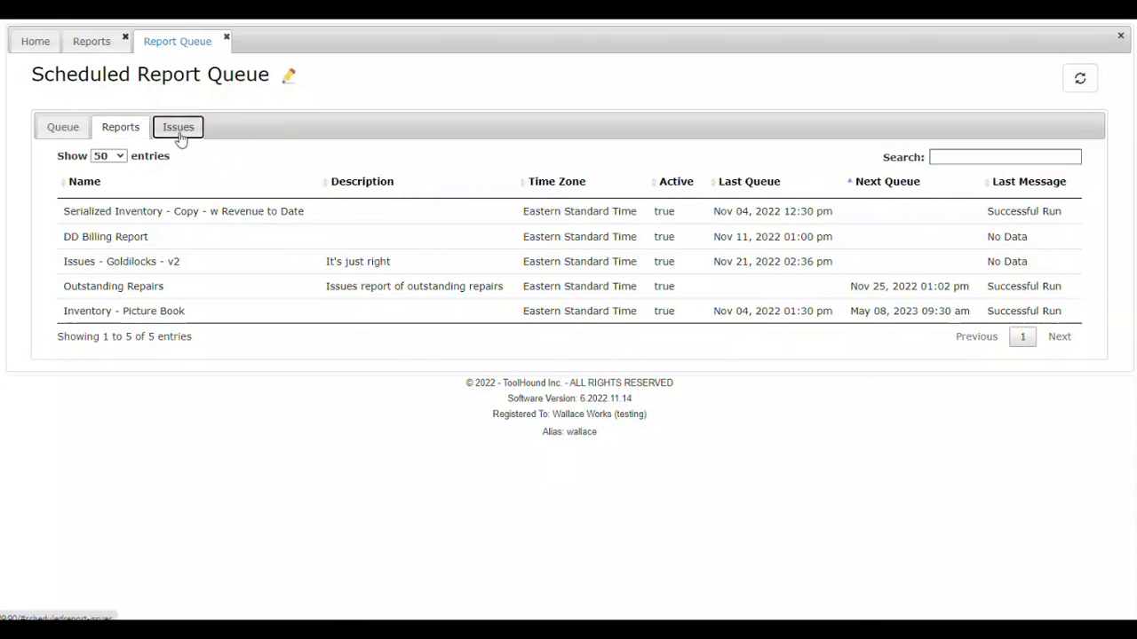